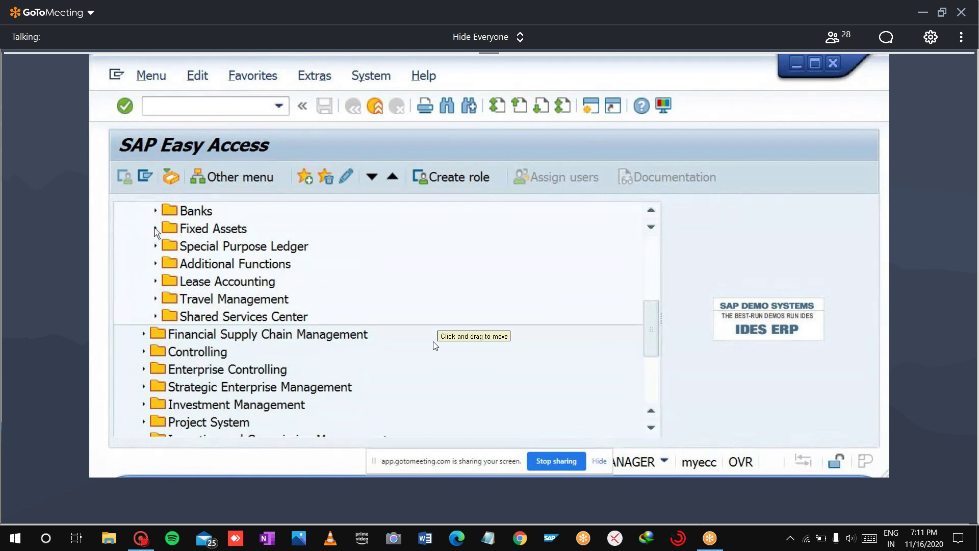
Open Asset Explorer (AW01N) from the Asset folder of Fixed Assets, checking the path against the Word notes
{"action": "left_click", "coordinate": [155, 229]}
{"action": "left_click", "coordinate": [167, 264]}
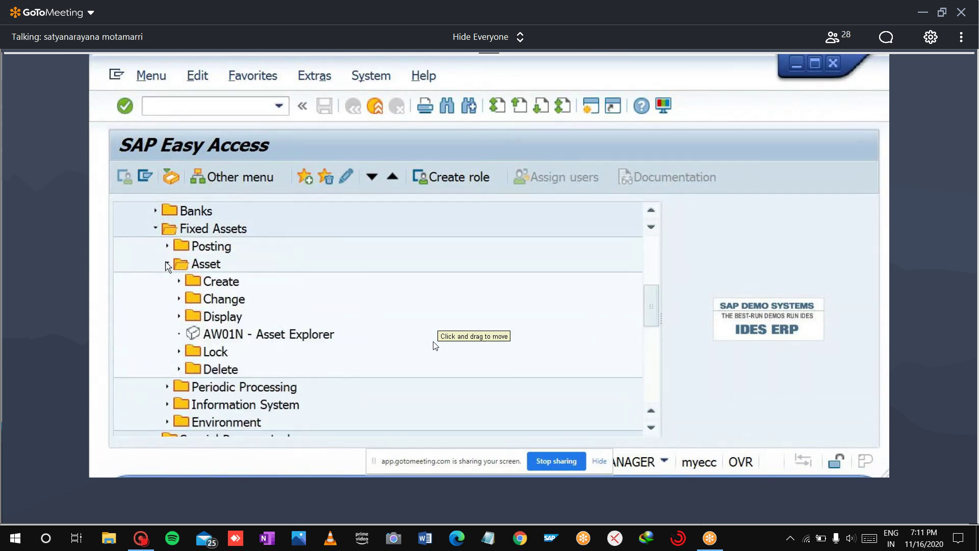
{"action": "key", "text": "alt+Tab"}
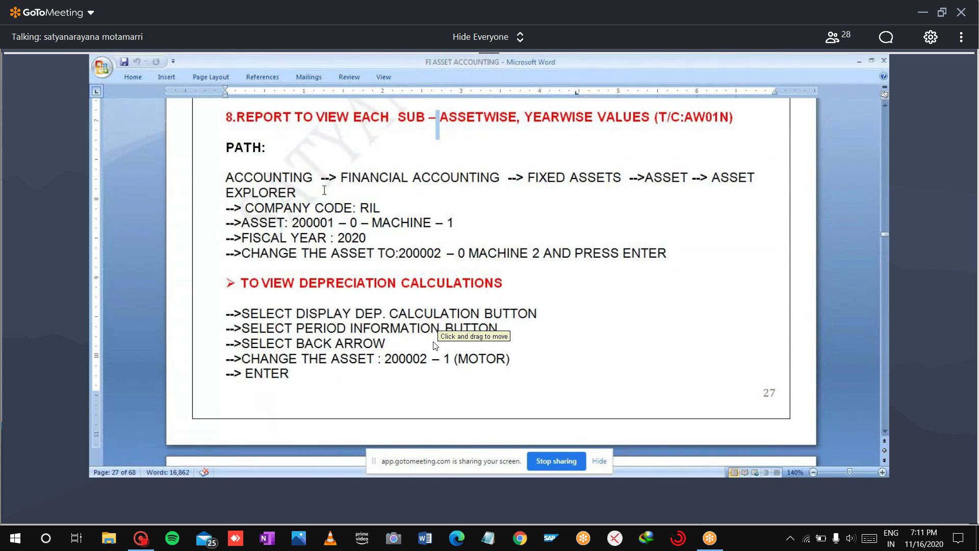
{"action": "key", "text": "alt+Tab"}
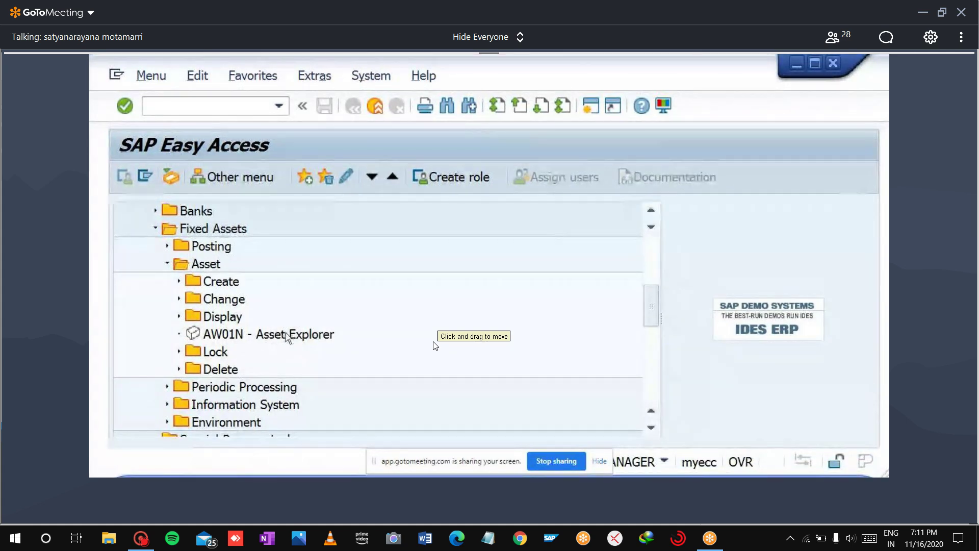
{"action": "double_click", "coordinate": [287, 333]}
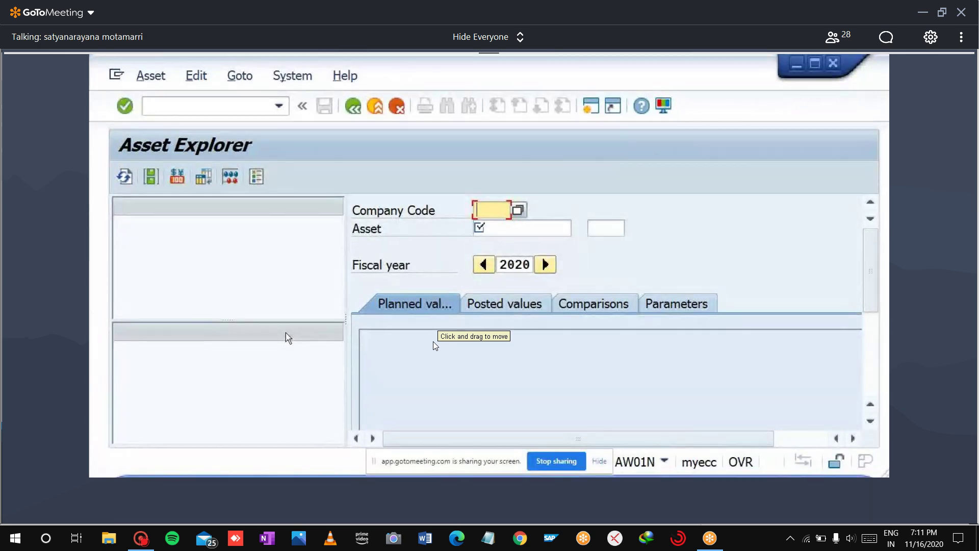
Load asset 200001, sub-number 0, for company code RIL and fiscal year 2020, and view its planned book depreciation and transactions
{"action": "key", "text": "alt+Tab"}
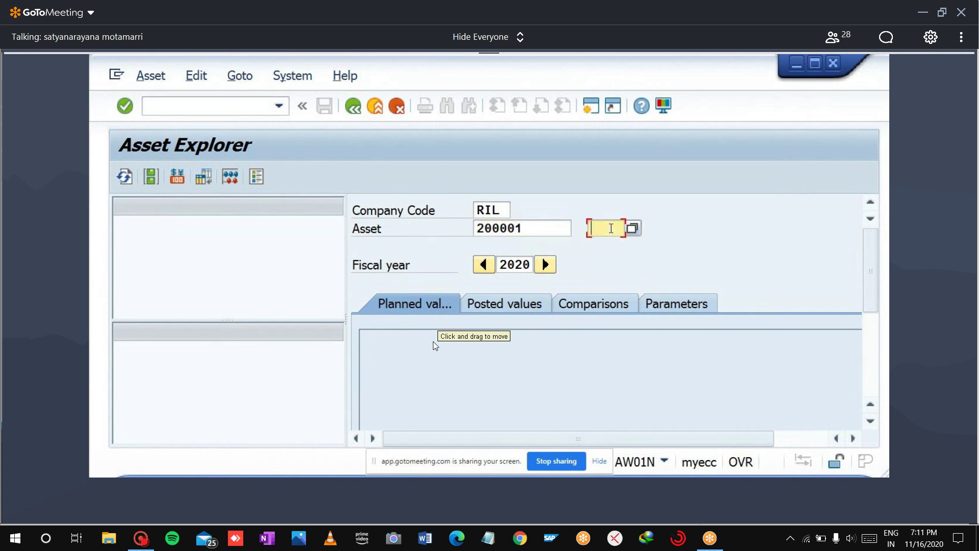
{"action": "key", "text": "XF86AudioLowerVolume"}
{"action": "key", "text": "XF86AudioLowerVolume"}
{"action": "key", "text": "XF86AudioLowerVolume"}
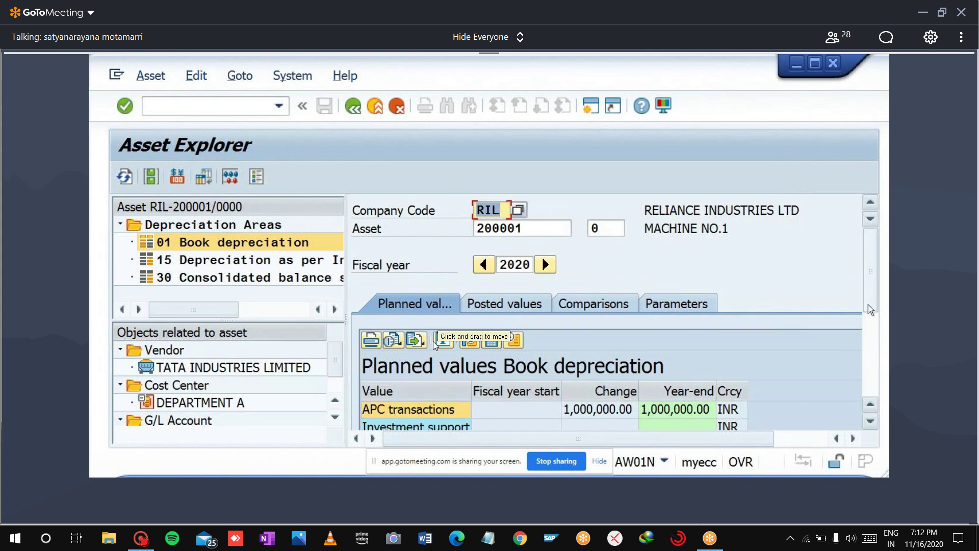
{"action": "left_click_drag", "start_coordinate": [870, 309], "coordinate": [868, 348]}
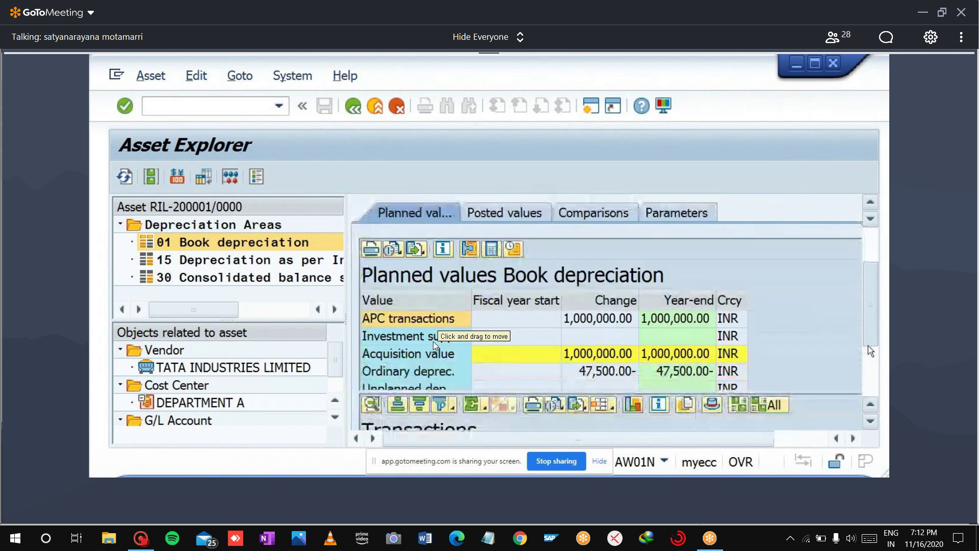
{"action": "left_click_drag", "start_coordinate": [627, 389], "coordinate": [627, 390]}
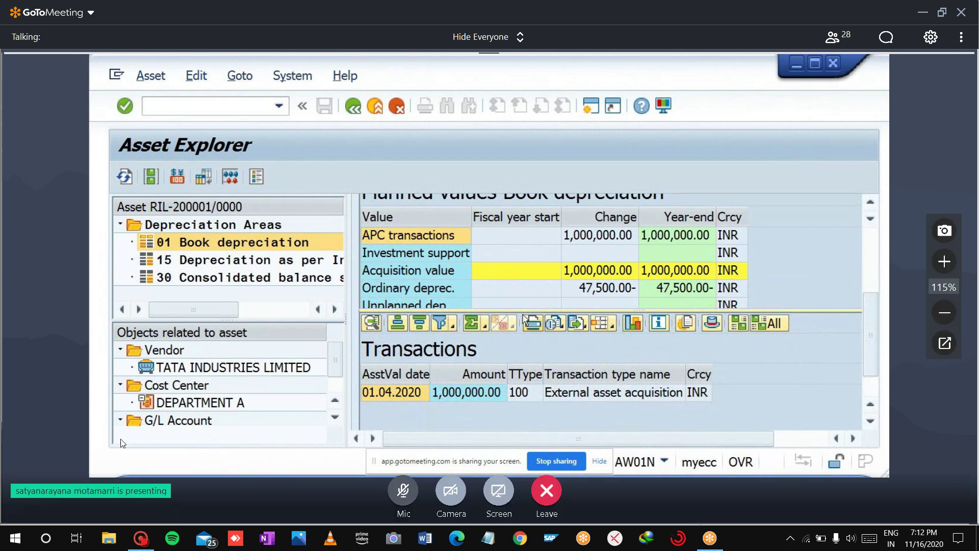
{"action": "left_click", "coordinate": [141, 539]}
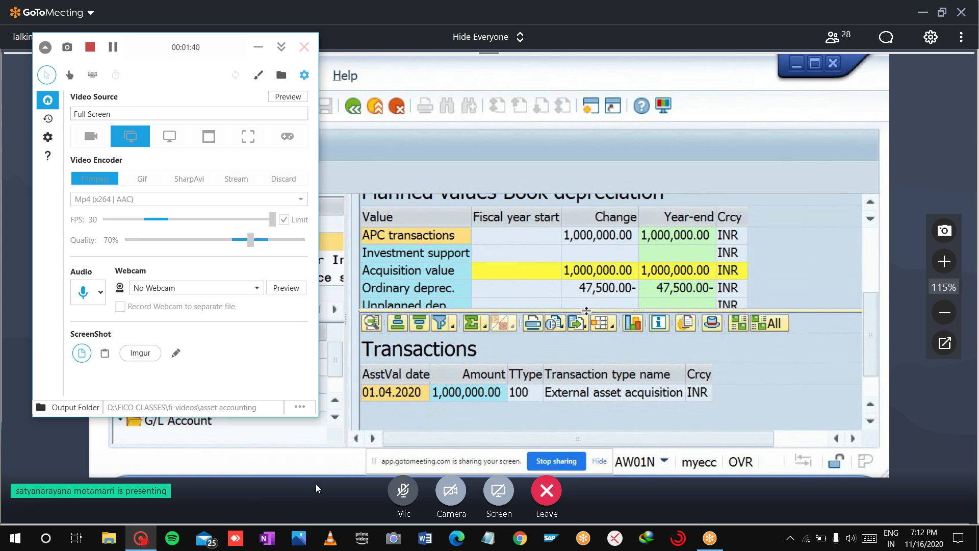
{"action": "left_click", "coordinate": [342, 479]}
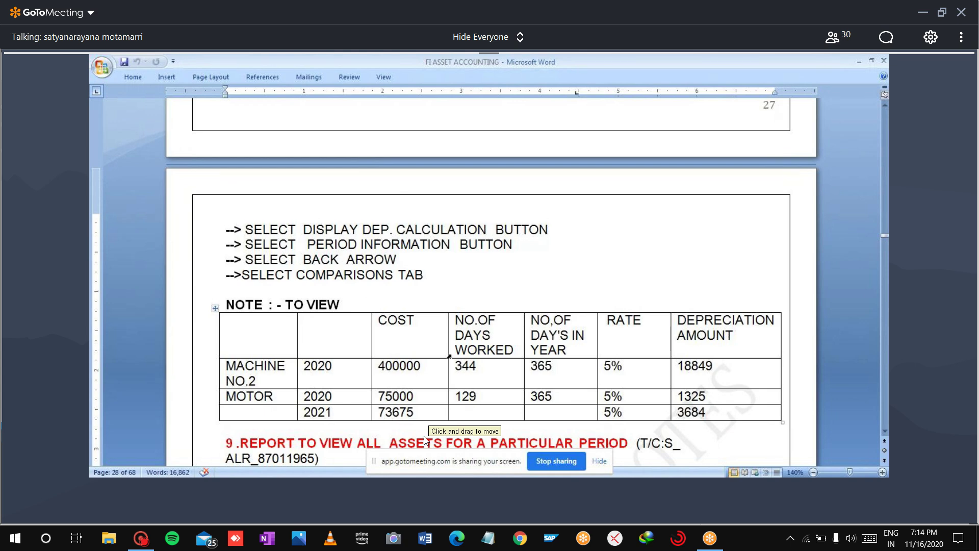
Compare the period information and depreciation calculation of asset 200002-0 with the Machine No.2 row in the Word notes
{"action": "key", "text": "alt+Tab"}
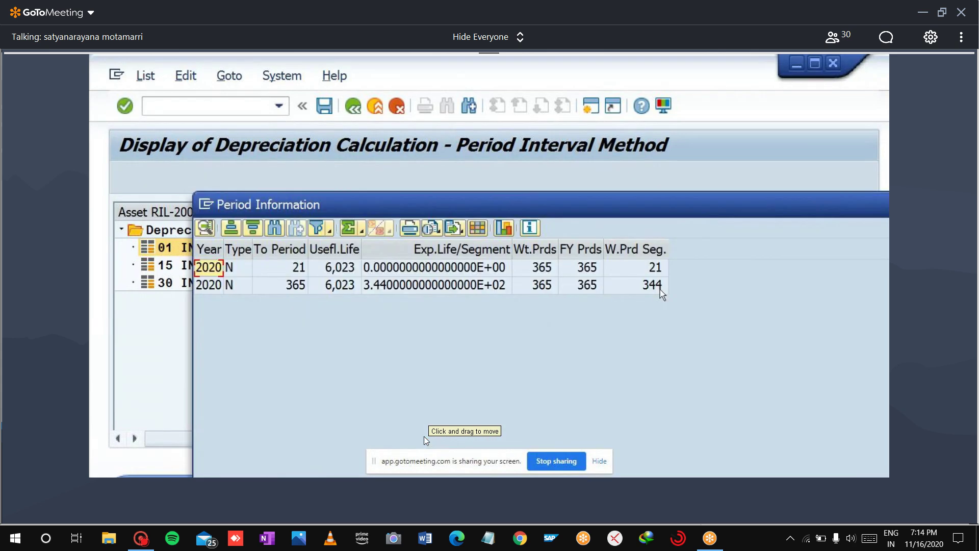
{"action": "key", "text": "alt+Tab"}
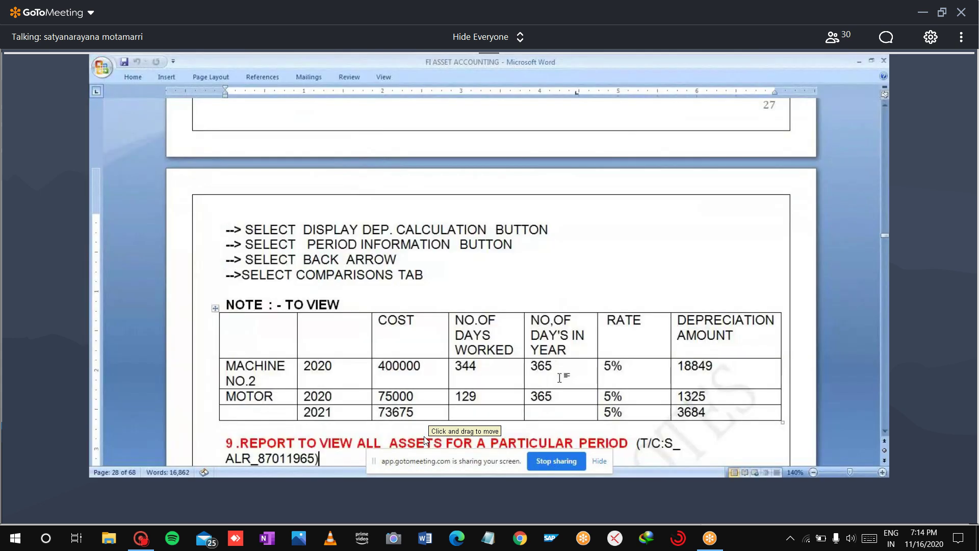
{"action": "left_click", "coordinate": [562, 368]}
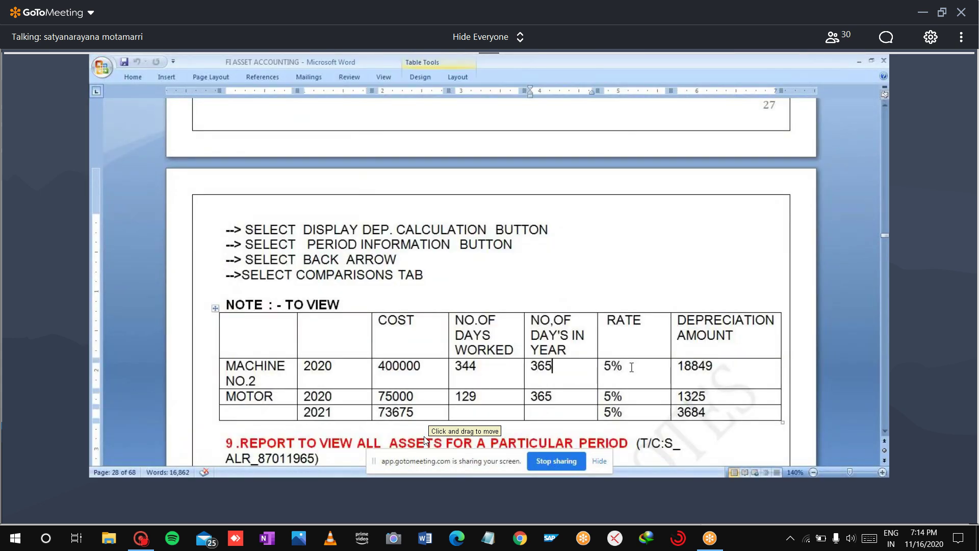
{"action": "key", "text": "alt+Tab"}
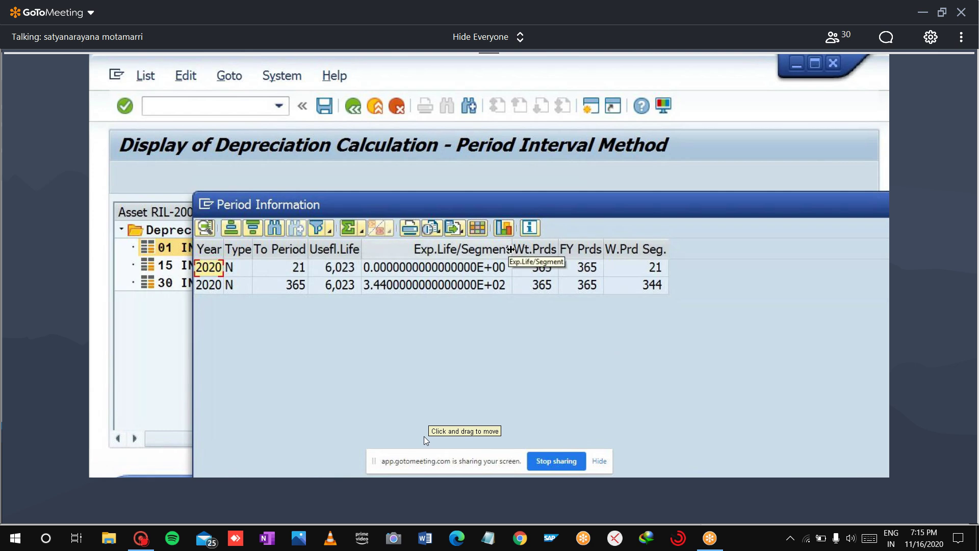
{"action": "left_click_drag", "start_coordinate": [534, 216], "coordinate": [443, 373]}
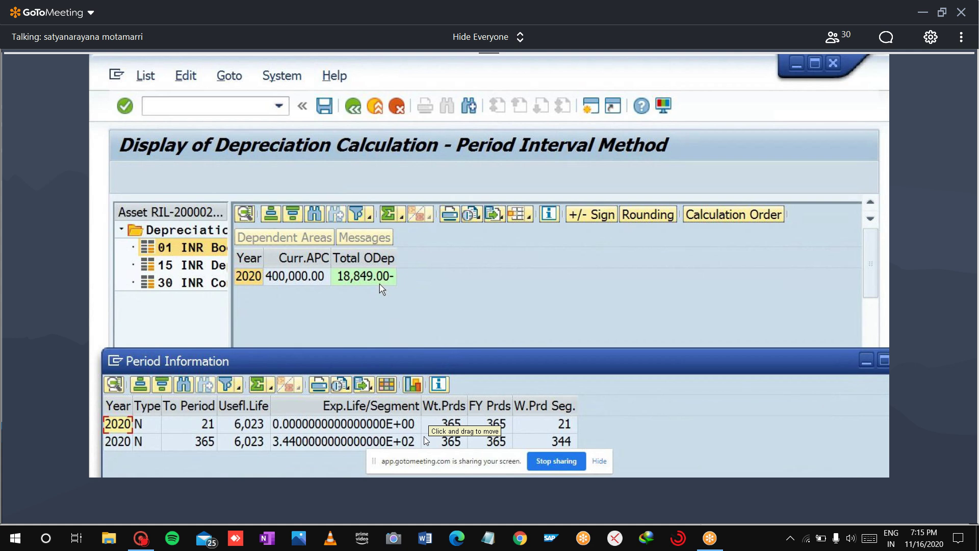
{"action": "key", "text": "alt+Tab"}
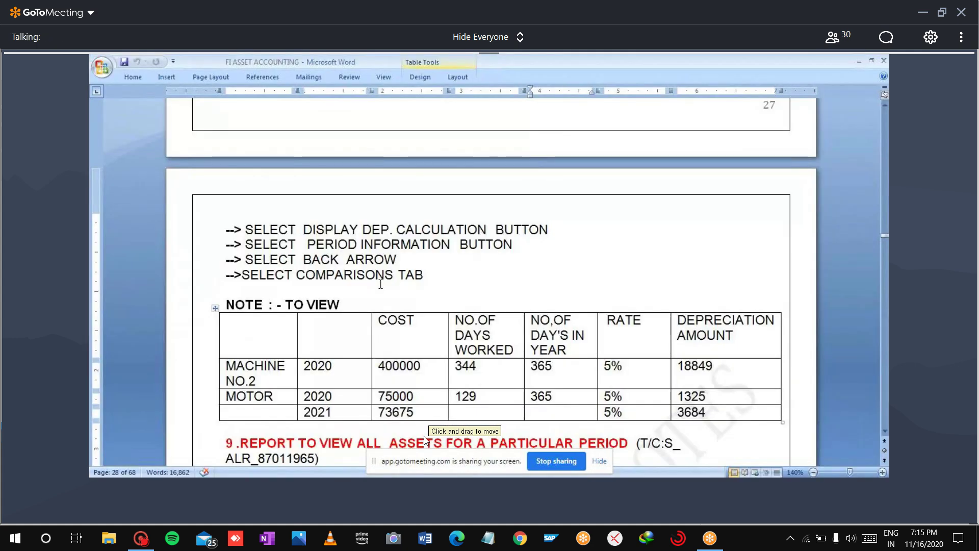
{"action": "scroll", "coordinate": [884, 110], "scroll_direction": "up", "scroll_amount": 3}
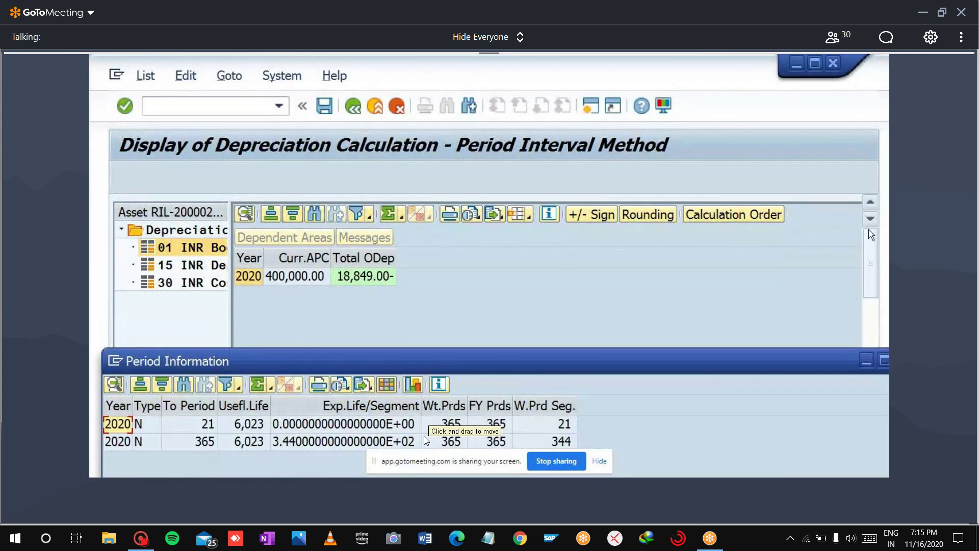
Close the Period Information window and return from the depreciation calculation to Asset Explorer
{"action": "left_click_drag", "start_coordinate": [822, 363], "coordinate": [781, 187]}
{"action": "left_click", "coordinate": [853, 185]}
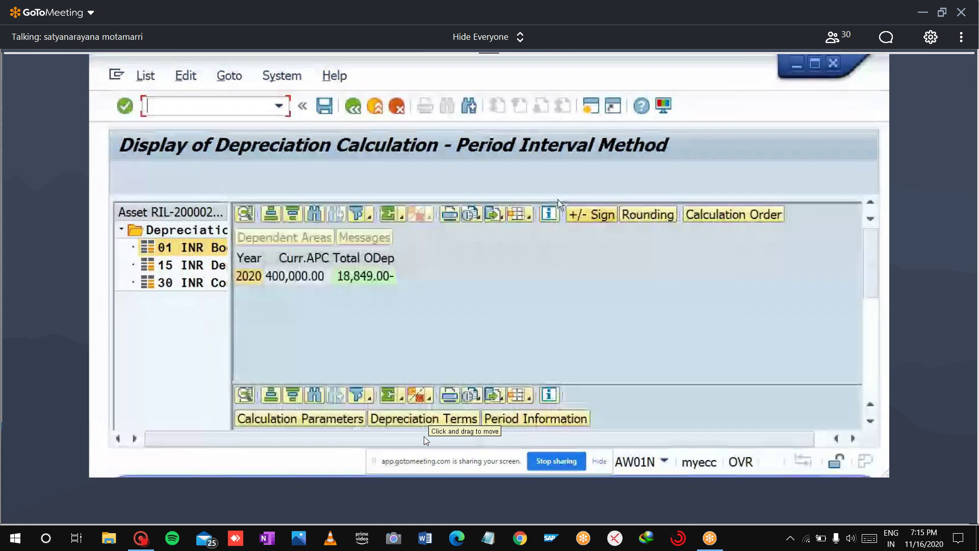
{"action": "left_click", "coordinate": [354, 107]}
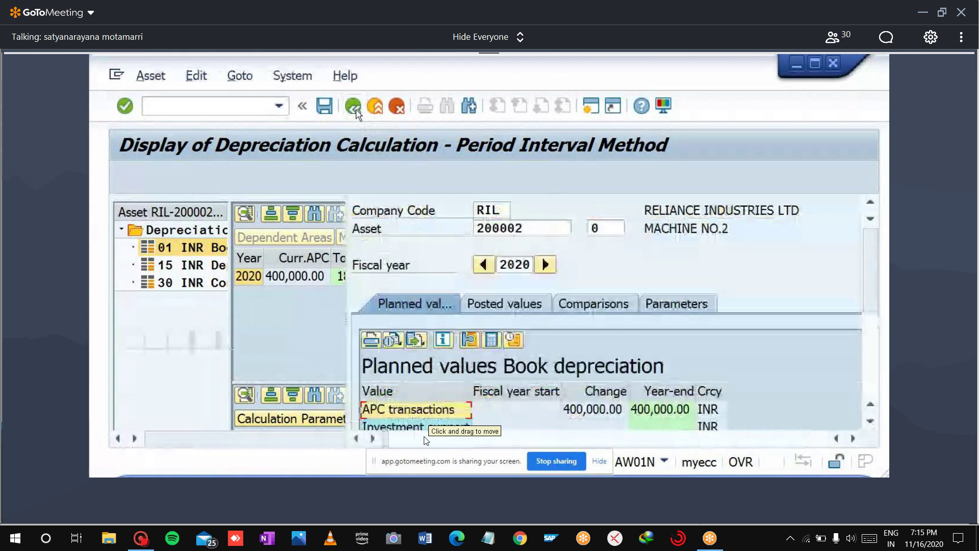
Check the next asset in the Word notes and load sub-number 1 of asset 200002
{"action": "key", "text": "alt+Tab"}
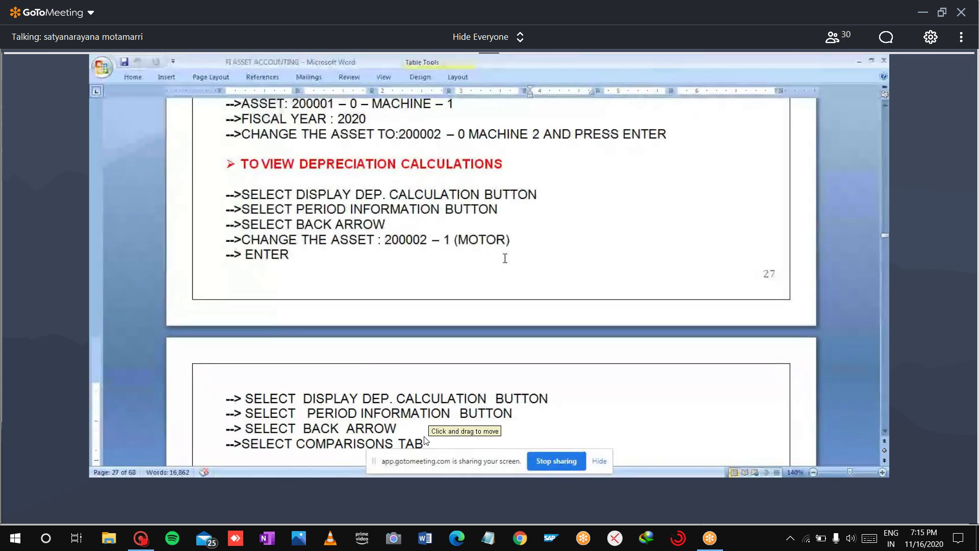
{"action": "key", "text": "alt+Tab"}
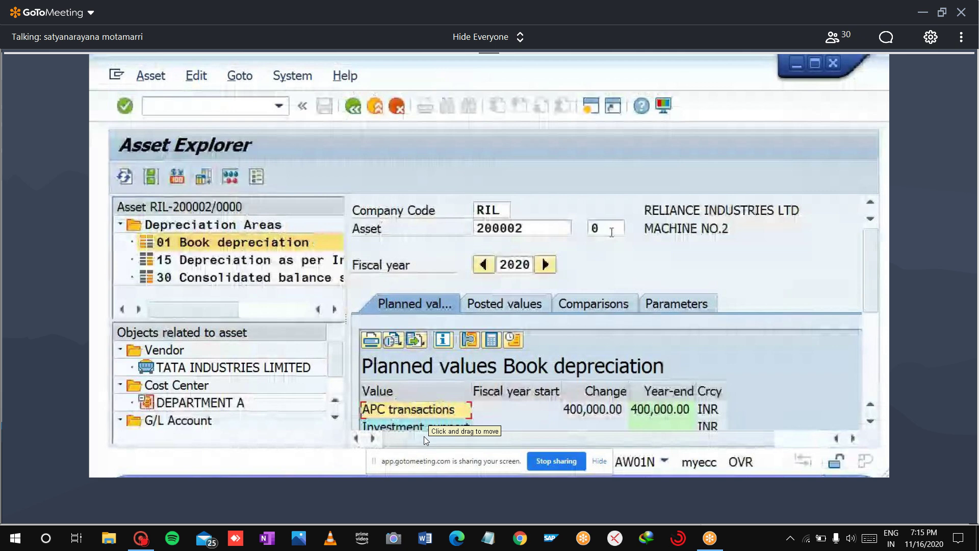
{"action": "left_click", "coordinate": [612, 232]}
{"action": "type", "text": "1"}
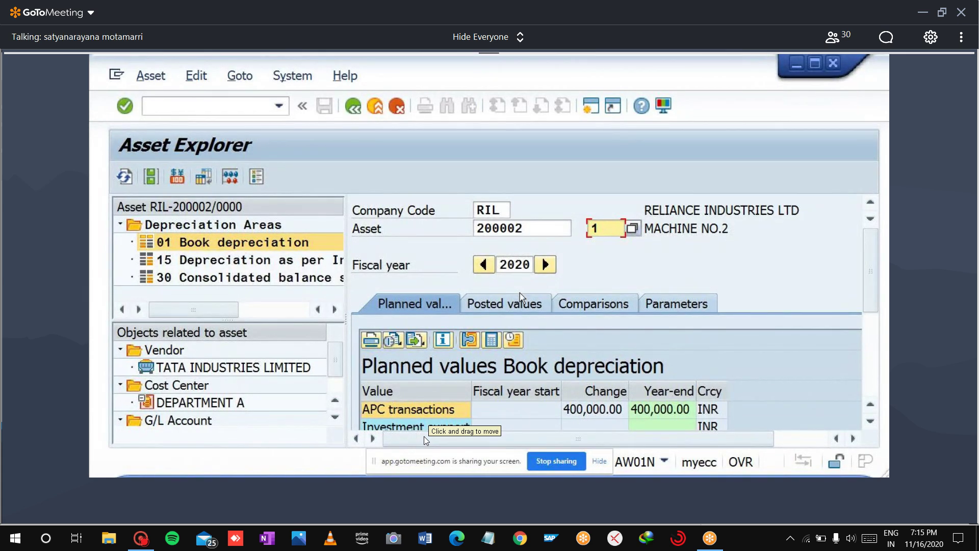
{"action": "key", "text": "Return"}
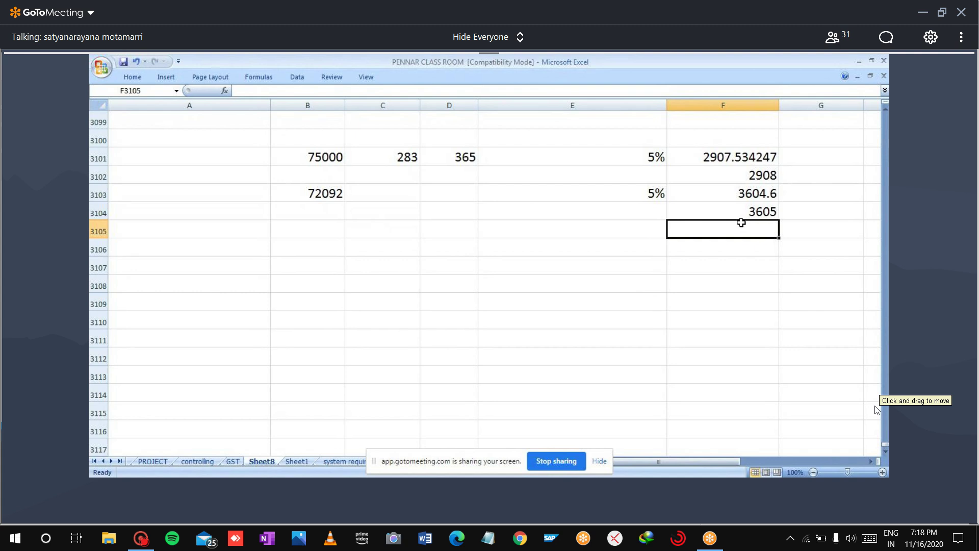
Compare the Motor's depreciation in the Excel sheet and Word notes with its SAP calculation and period information
{"action": "key", "text": "alt+Tab"}
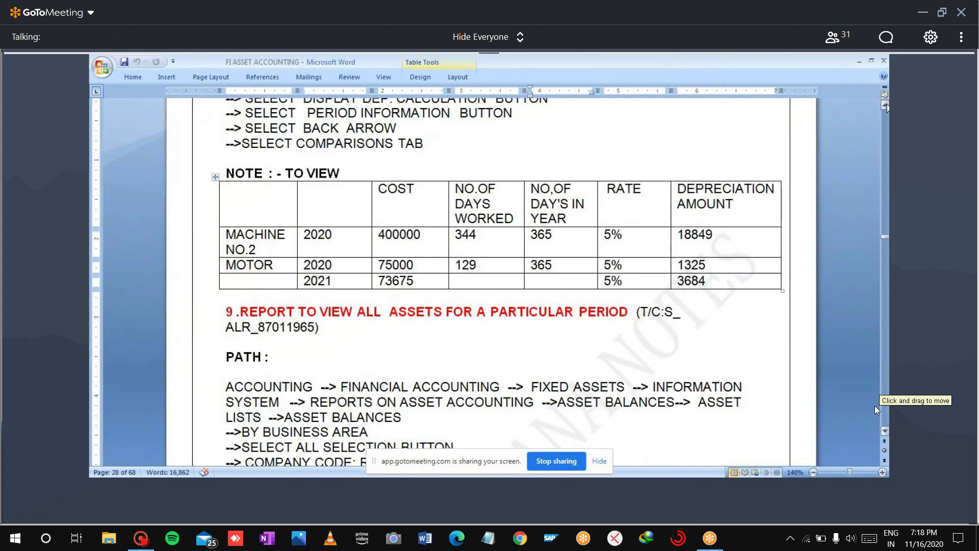
{"action": "scroll", "coordinate": [886, 105], "scroll_direction": "up", "scroll_amount": 4}
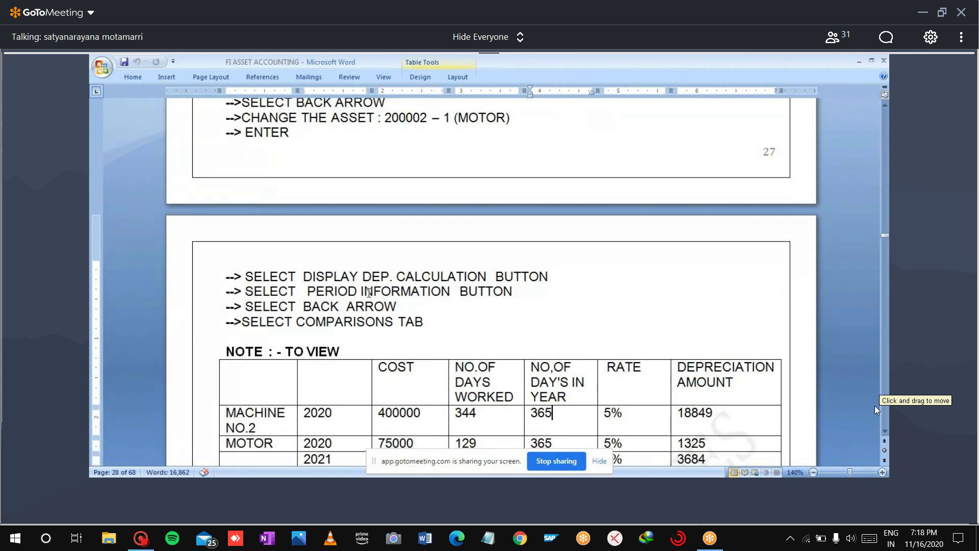
{"action": "key", "text": "alt+Tab"}
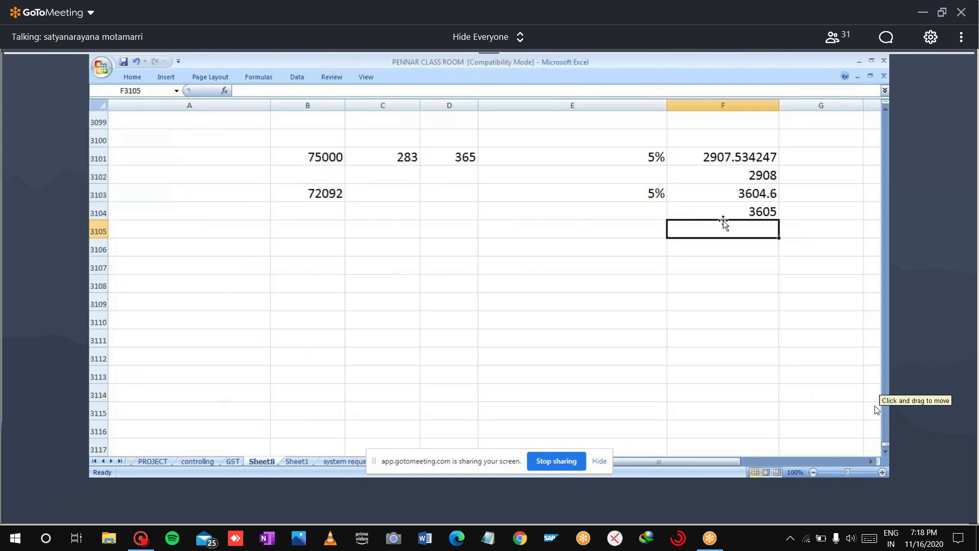
{"action": "key", "text": "alt+Tab"}
{"action": "key", "text": "alt+Tab"}
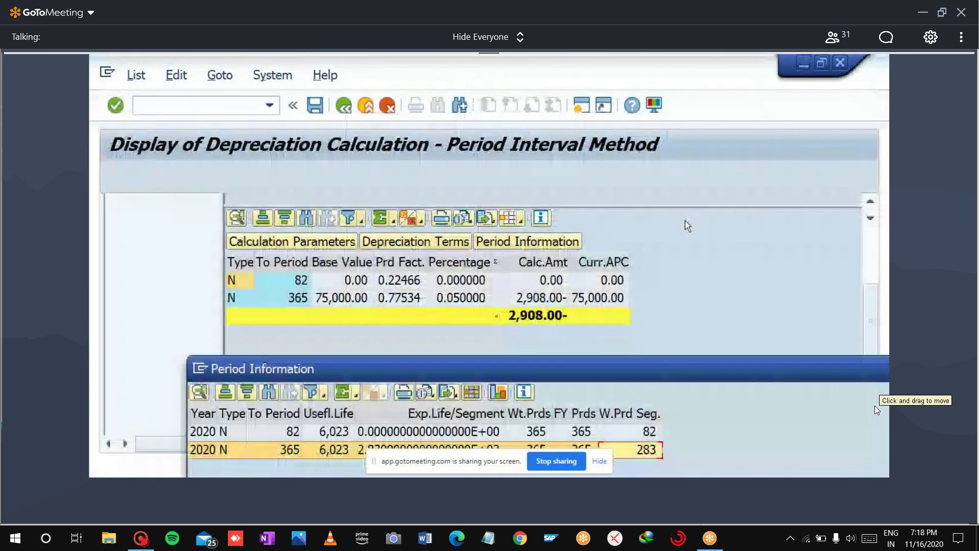
{"action": "left_click_drag", "start_coordinate": [733, 363], "coordinate": [661, 342]}
{"action": "left_click", "coordinate": [401, 298]}
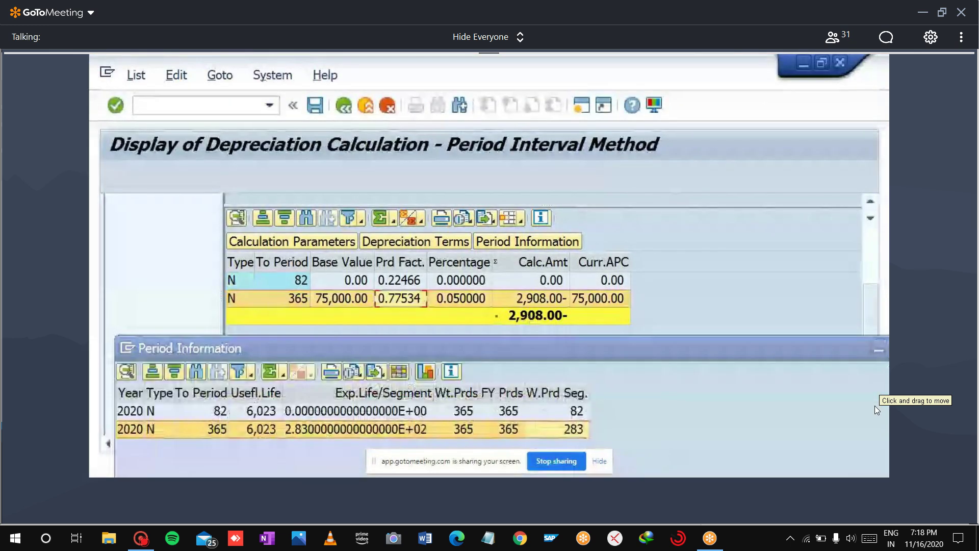
Close the Motor's Period Information window and go back to its Asset Explorer overview
{"action": "left_click_drag", "start_coordinate": [805, 348], "coordinate": [603, 154]}
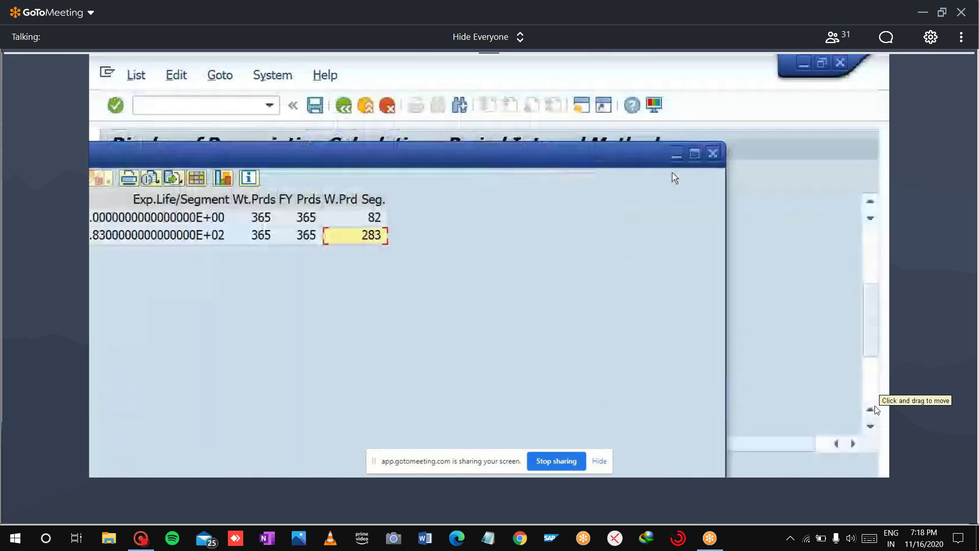
{"action": "left_click", "coordinate": [711, 155]}
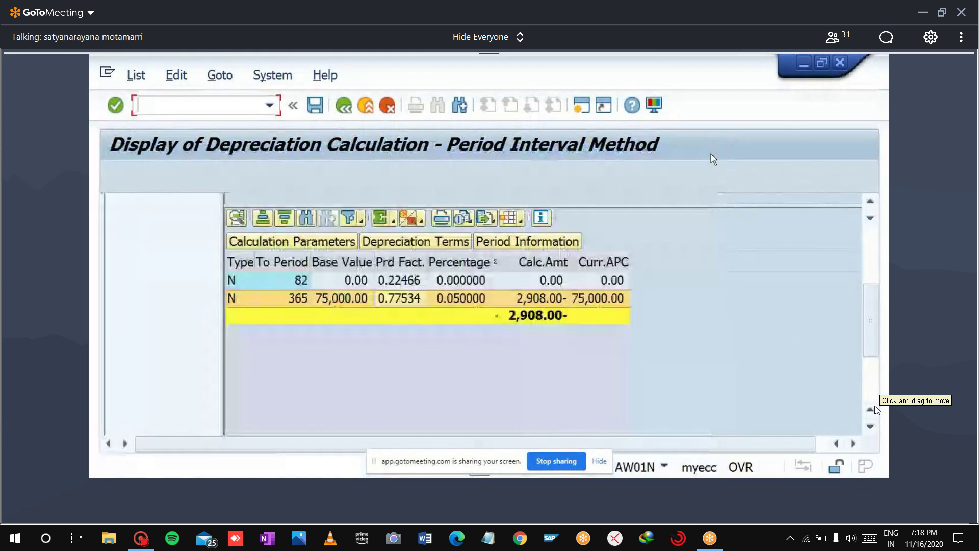
{"action": "left_click", "coordinate": [344, 107]}
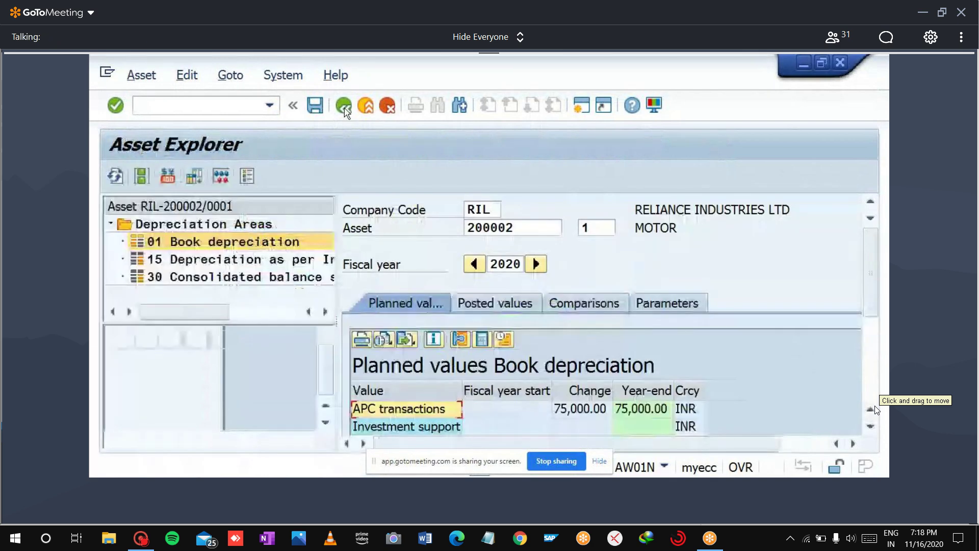
Review the Motor's year-by-year depreciation comparison in Asset Explorer alongside the Word notes, including fiscal year 2021
{"action": "key", "text": "alt+Tab"}
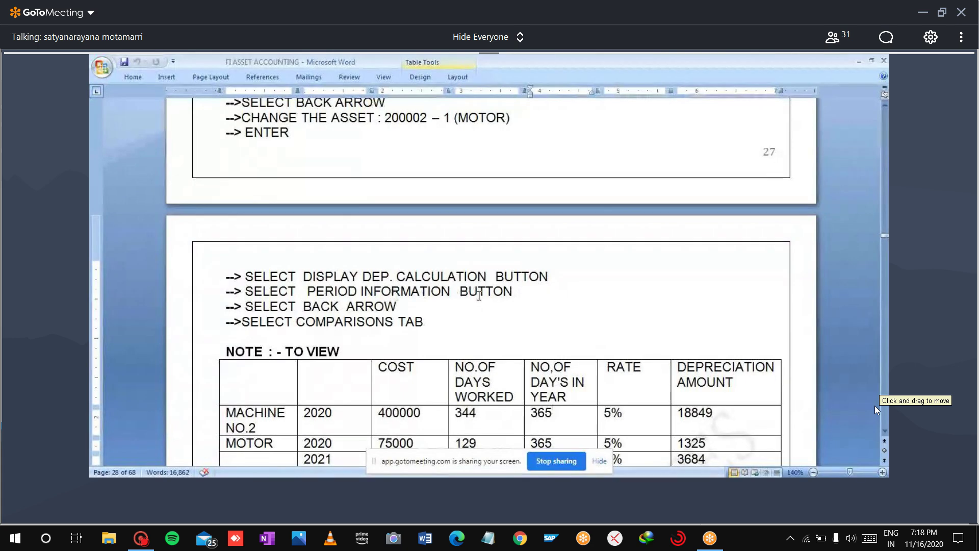
{"action": "key", "text": "alt+Tab"}
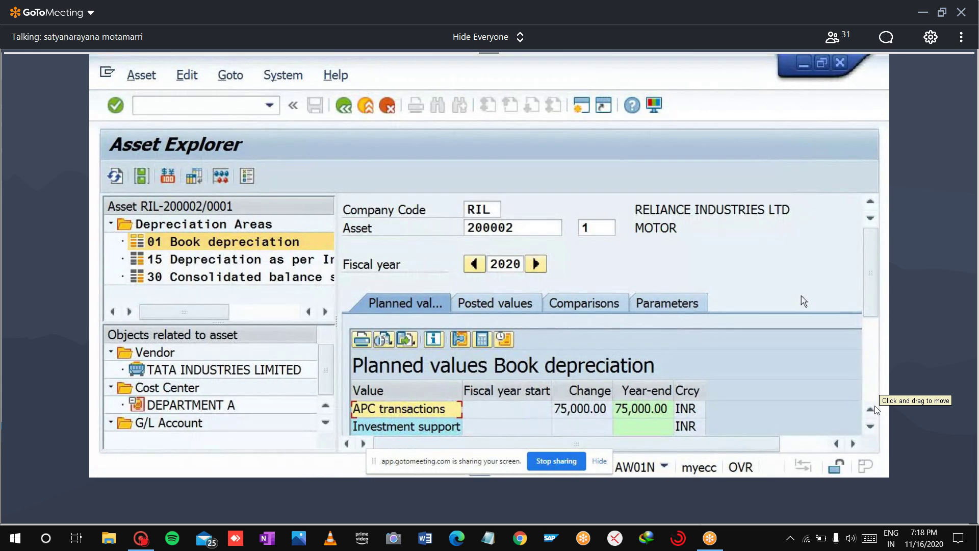
{"action": "key", "text": "alt+Tab"}
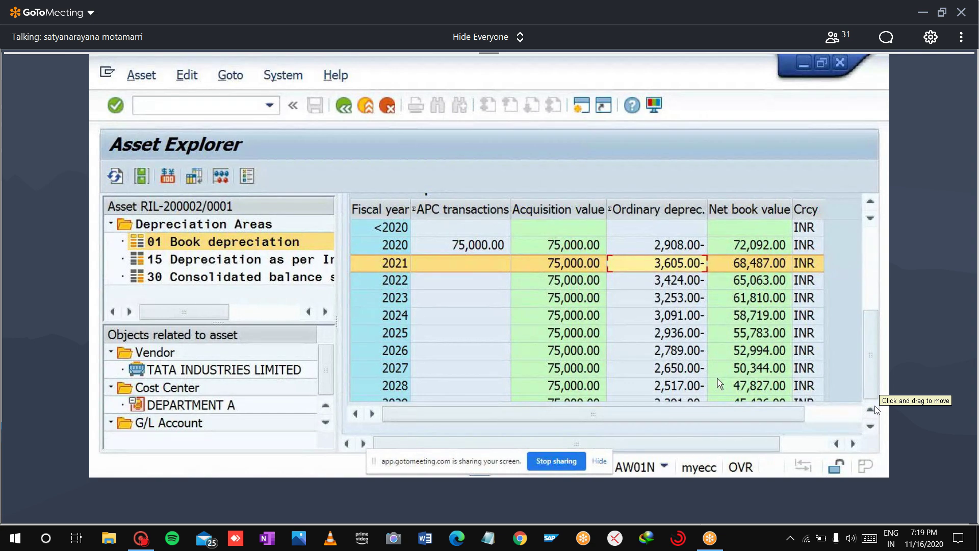
{"action": "key", "text": "alt+Tab"}
{"action": "key", "text": "alt+Tab"}
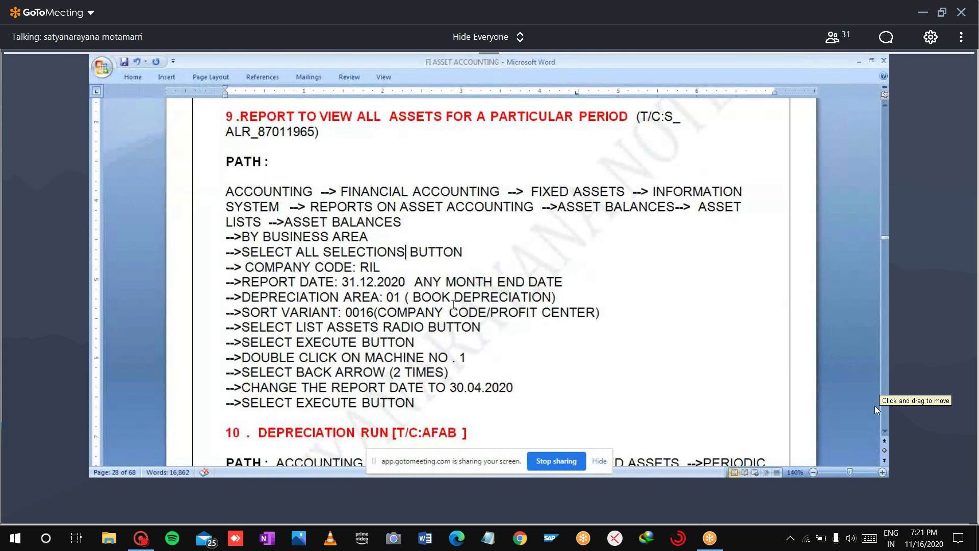
Check the report date and settings of the SAP Asset Balances report, and switch away from SAP
{"action": "key", "text": "alt+Tab"}
{"action": "left_click", "coordinate": [433, 301]}
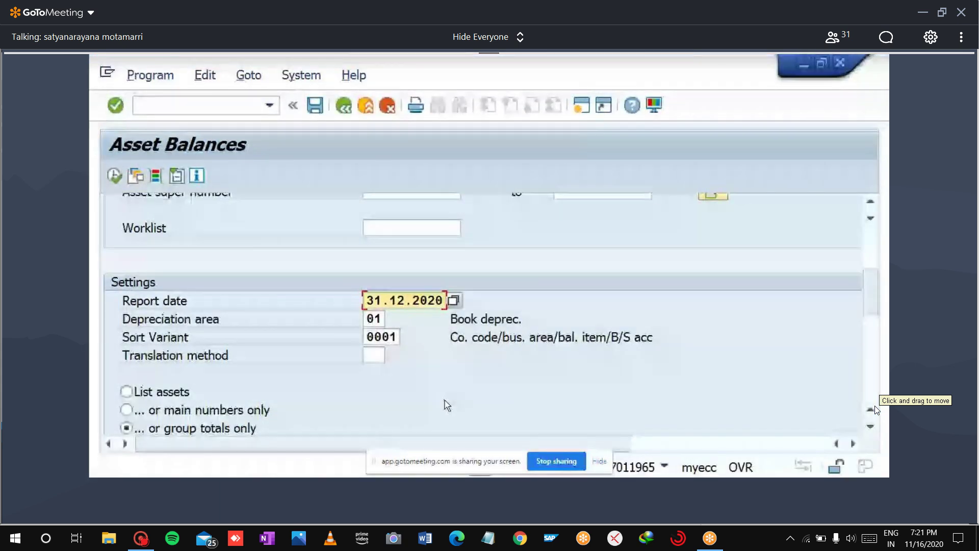
{"action": "key", "text": "alt+Tab"}
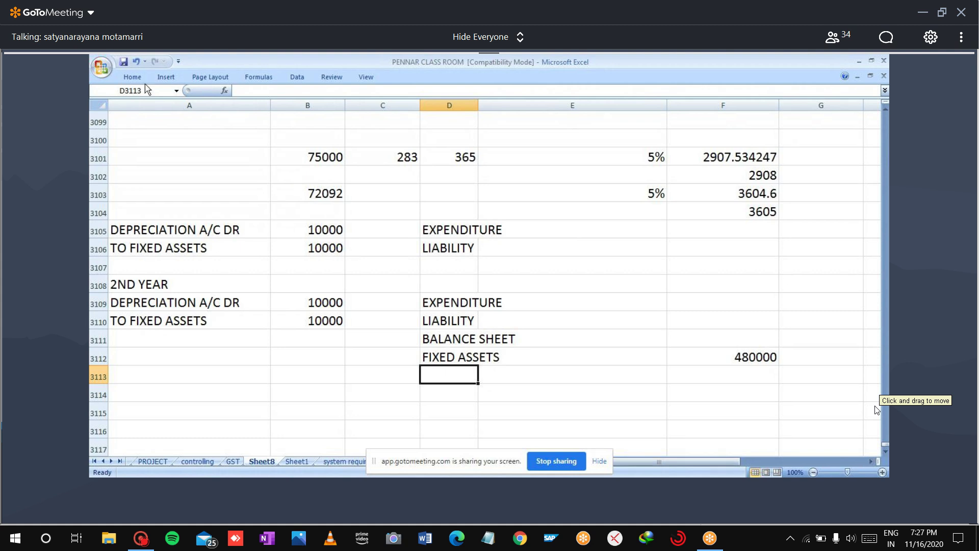
Undo the recent Excel edits until both credit entries read TO ACC DEPRECIATION and the LESS:ACC DEPRECIATION line is restored
{"action": "left_click", "coordinate": [136, 62]}
{"action": "left_click", "coordinate": [136, 62]}
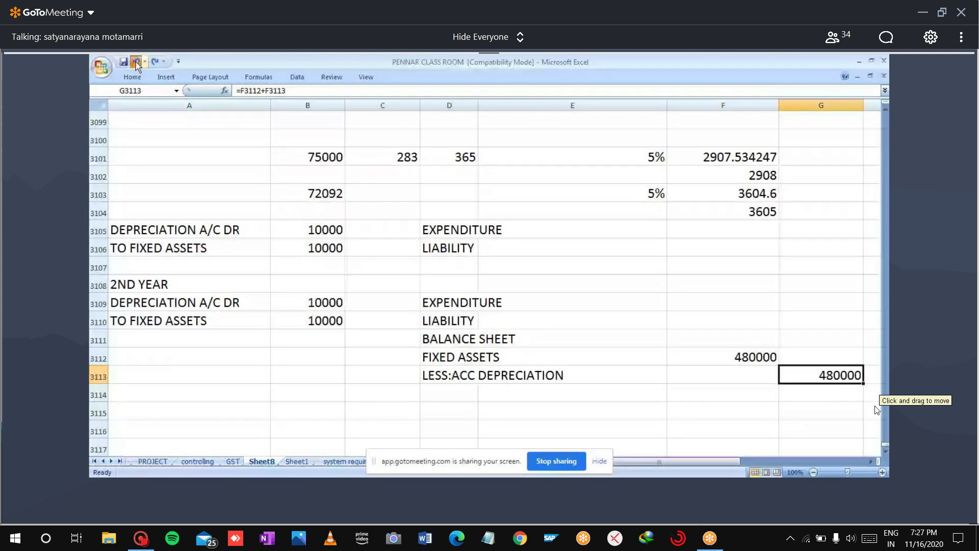
{"action": "left_click", "coordinate": [136, 63]}
{"action": "left_click", "coordinate": [136, 62]}
{"action": "left_click", "coordinate": [137, 62]}
{"action": "left_click", "coordinate": [137, 62]}
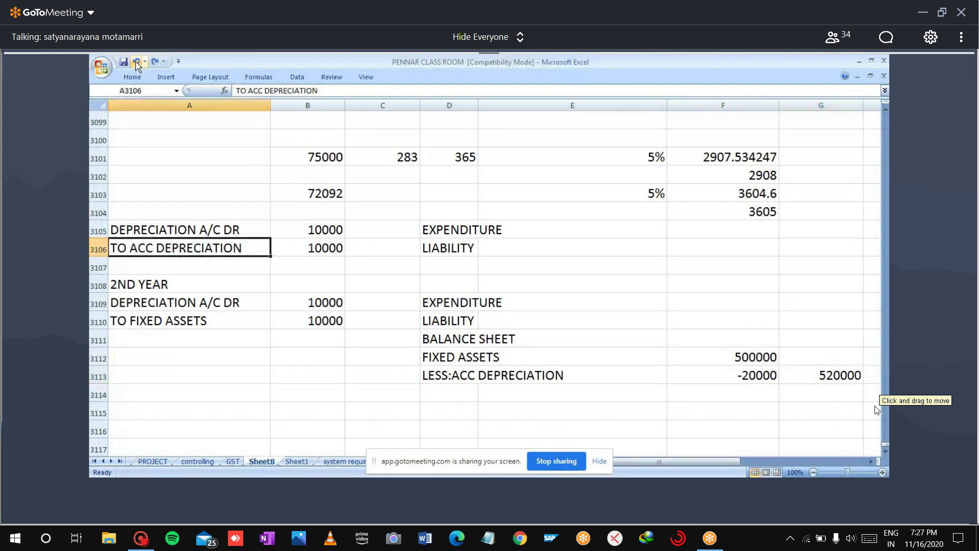
{"action": "left_click", "coordinate": [136, 62]}
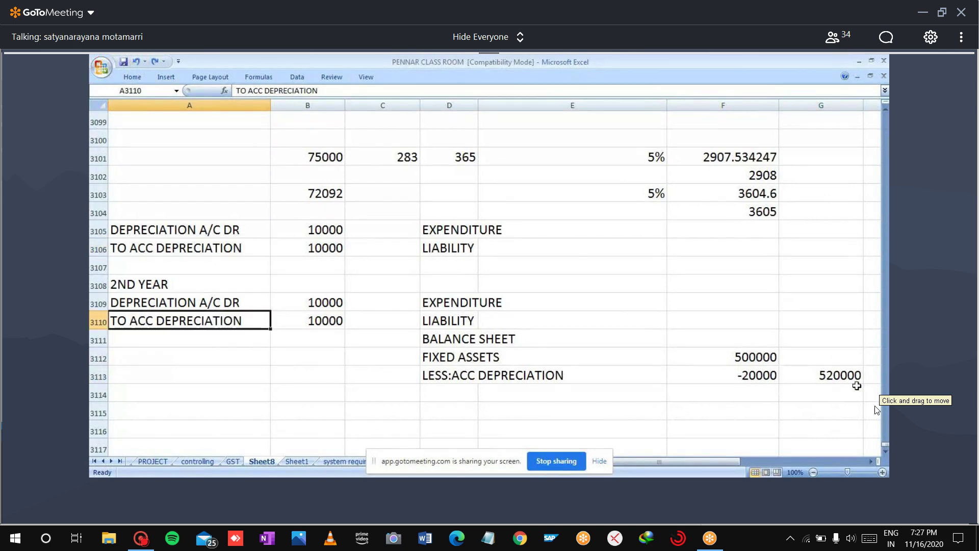
Change the formula in cell G3113 to =F3112+F3113
{"action": "left_click", "coordinate": [849, 377]}
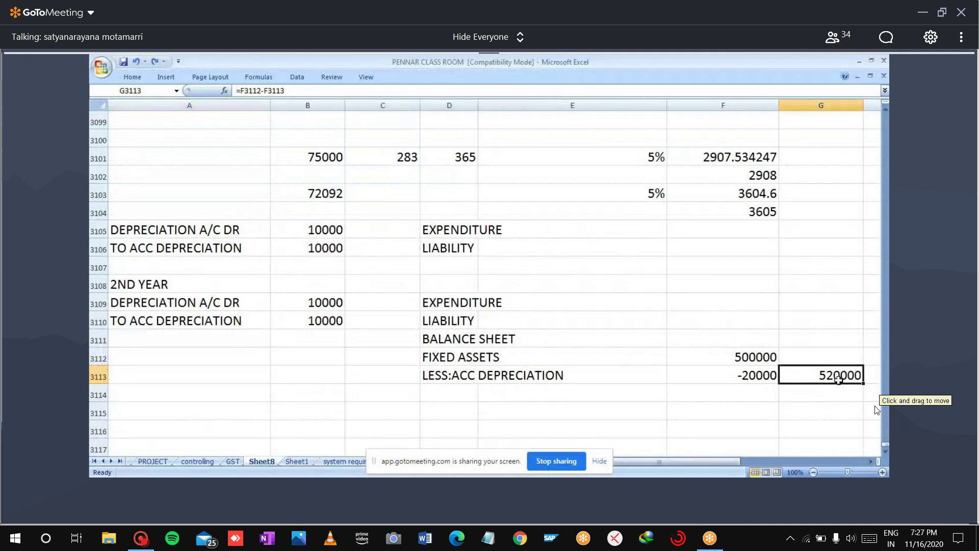
{"action": "double_click", "coordinate": [840, 380]}
{"action": "key", "text": "Left"}
{"action": "key", "text": "Left"}
{"action": "key", "text": "Left"}
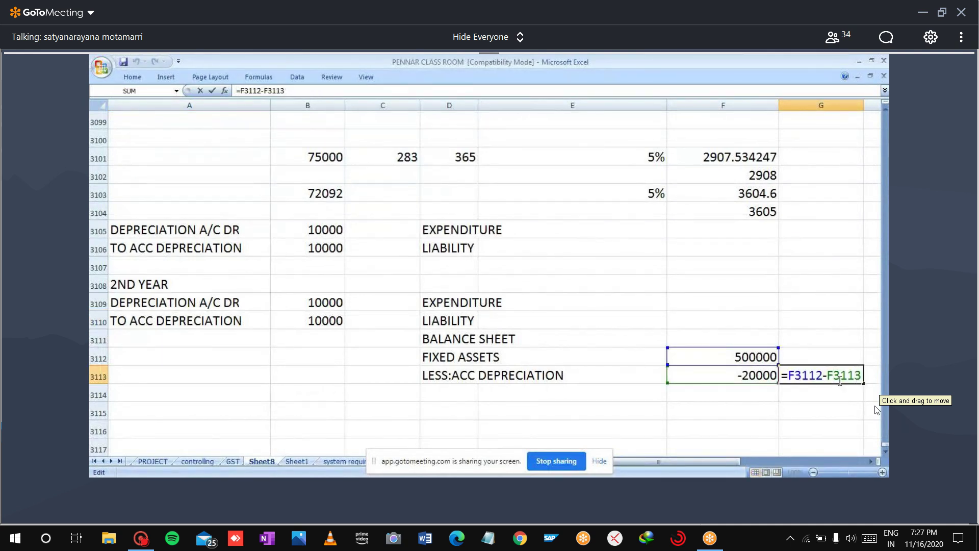
{"action": "key", "text": "BackSpace"}
{"action": "type", "text": "+"}
{"action": "key", "text": "Return"}
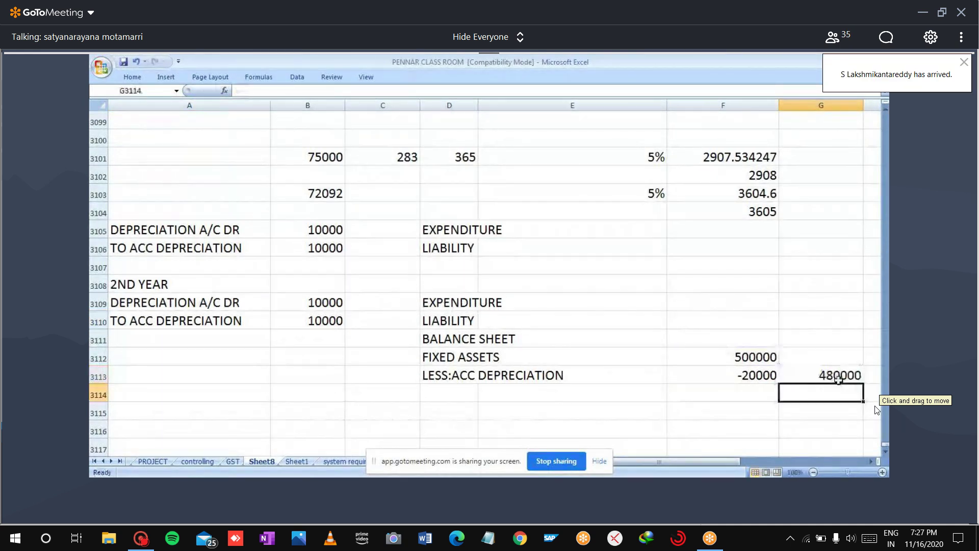
Review the second-year depreciation entry alongside the balance sheet lines for fixed assets and accumulated depreciation
{"action": "key", "text": "Return"}
{"action": "scroll", "coordinate": [837, 378], "scroll_direction": "down", "scroll_amount": 3}
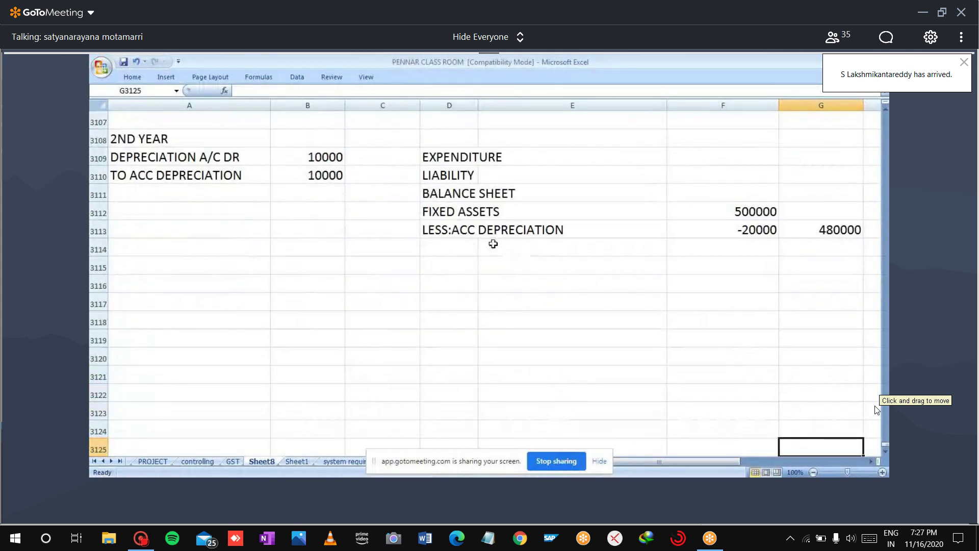
{"action": "left_click", "coordinate": [492, 231]}
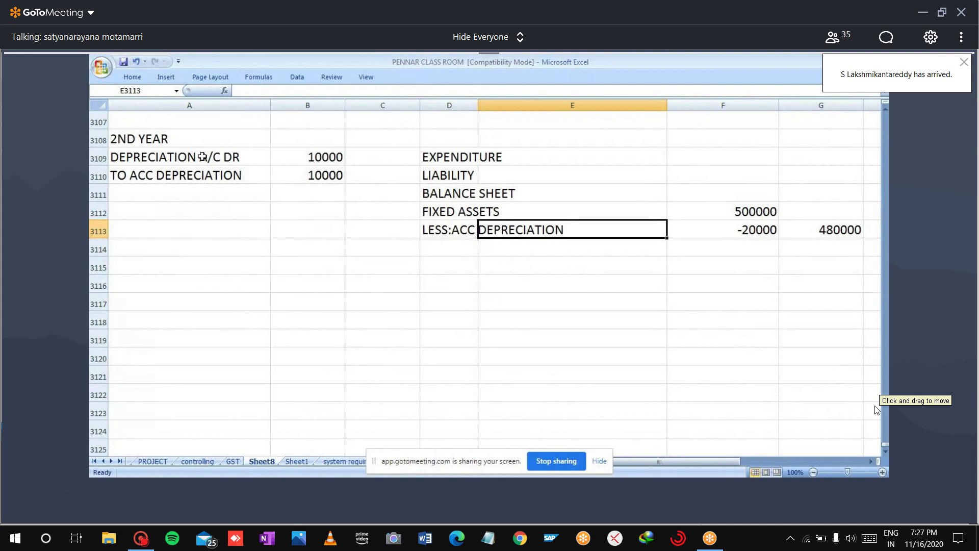
{"action": "left_click", "coordinate": [430, 143]}
{"action": "left_click", "coordinate": [337, 175]}
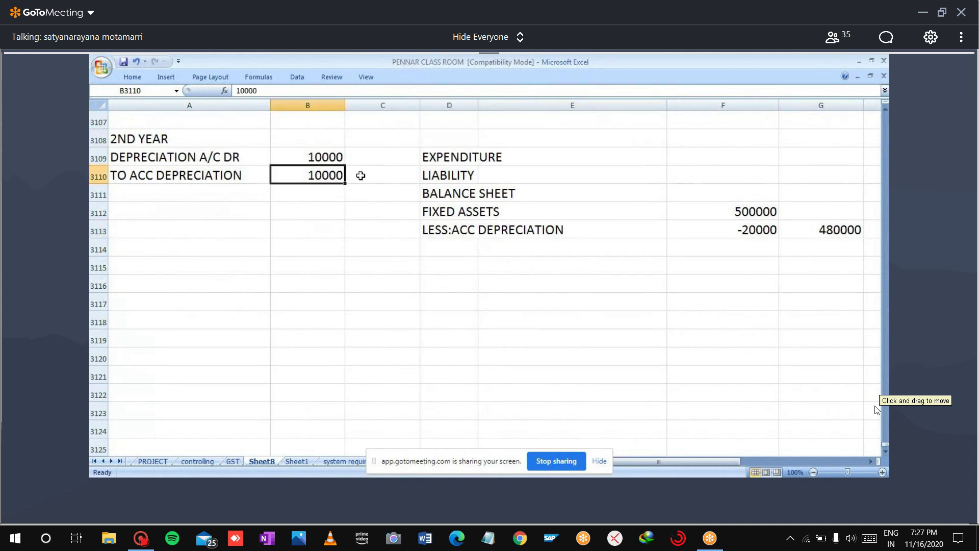
{"action": "left_click", "coordinate": [589, 250]}
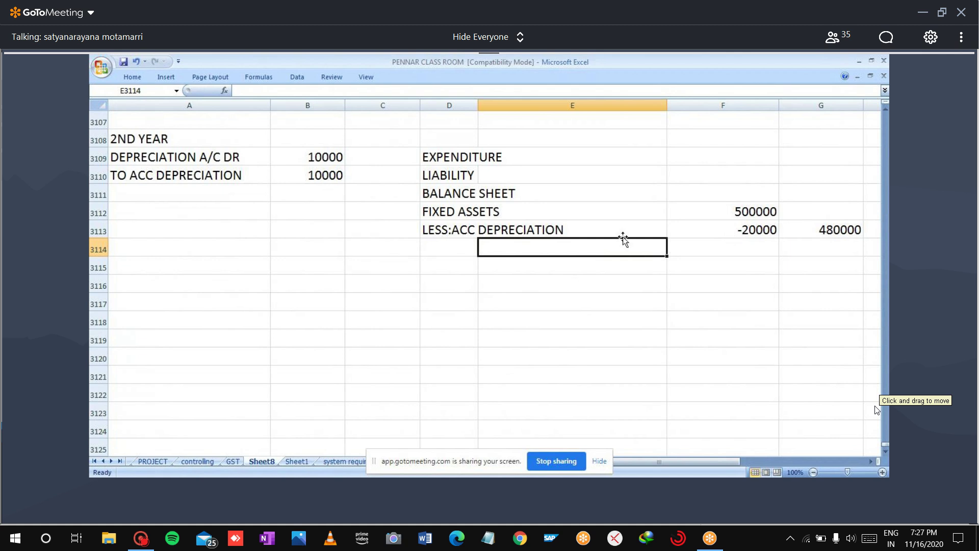
{"action": "left_click", "coordinate": [212, 153]}
{"action": "left_click", "coordinate": [449, 154]}
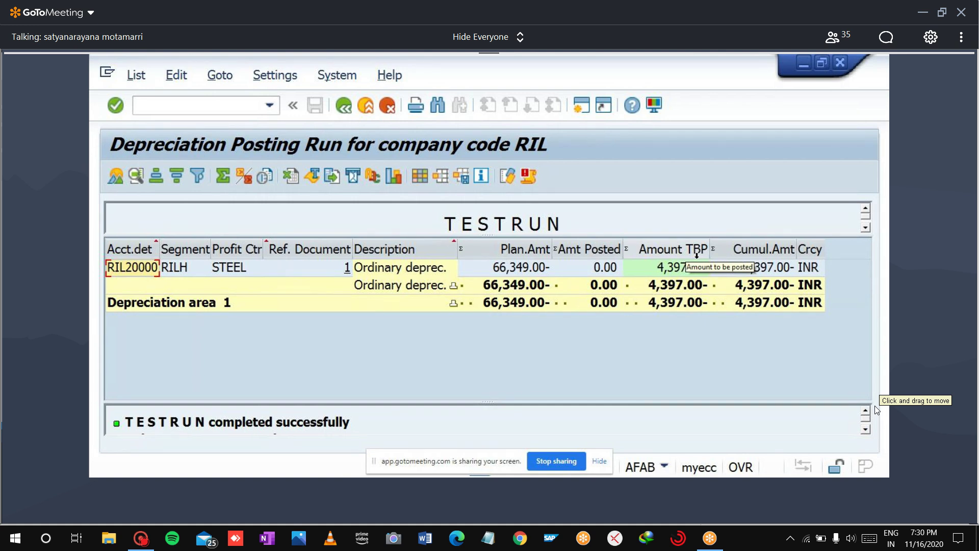
Enlarge the message area below the depreciation test run results for company code RIL
{"action": "left_click_drag", "start_coordinate": [462, 402], "coordinate": [461, 352]}
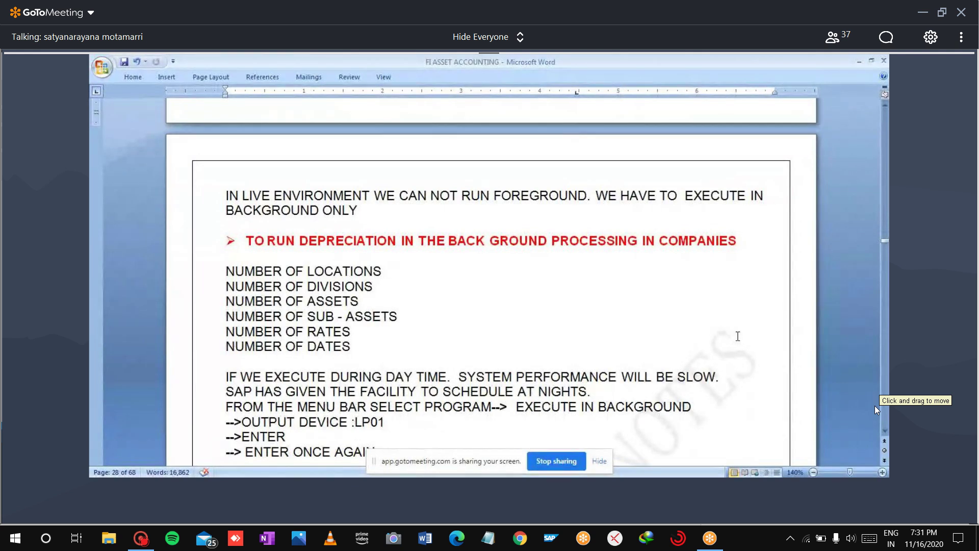
Remove the space in "BACK GROUND" so the depreciation heading in the Word notes reads "BACKGROUND"
{"action": "left_click", "coordinate": [485, 241]}
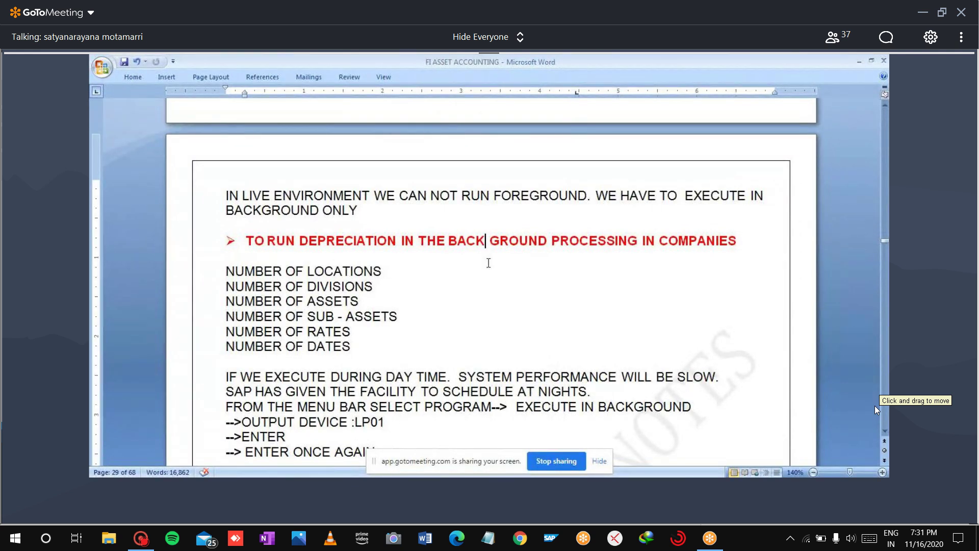
{"action": "key", "text": "Delete"}
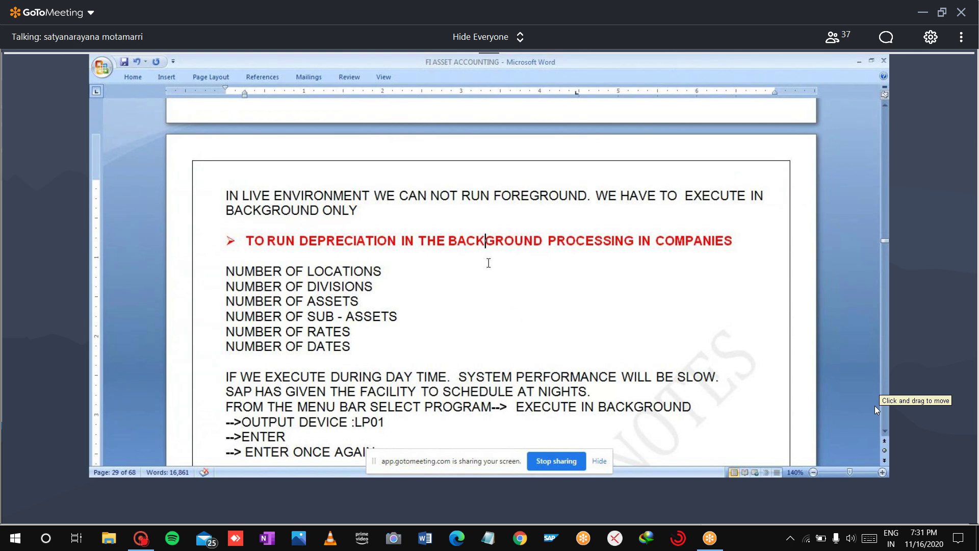
Go through the background-processing factors line by line, from NUMBER OF LOCATIONS to NUMBER OF DATES
{"action": "left_click", "coordinate": [195, 275]}
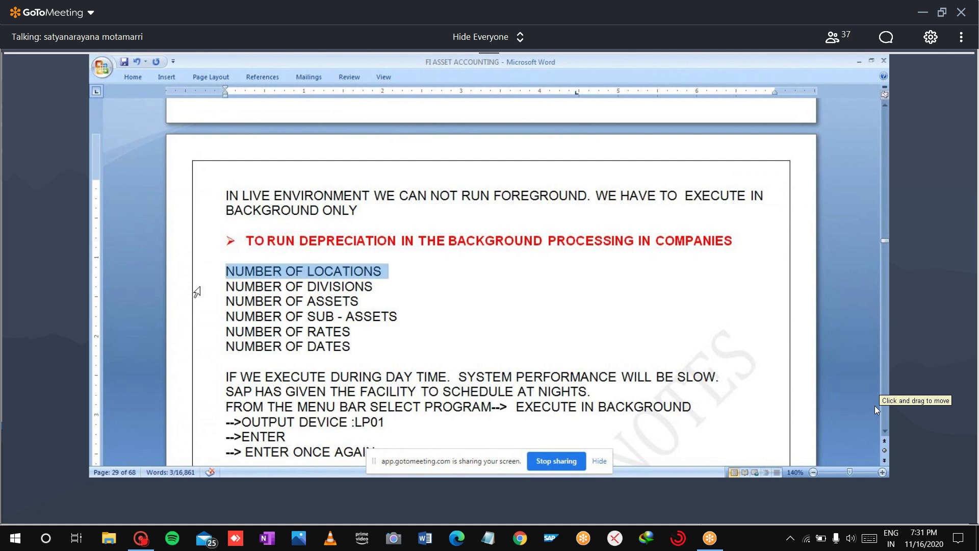
{"action": "left_click", "coordinate": [195, 288]}
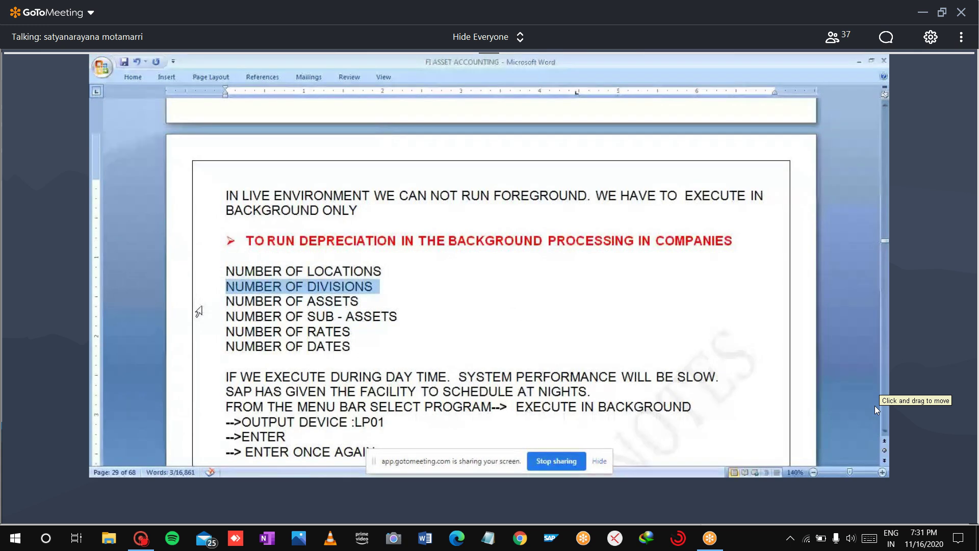
{"action": "left_click", "coordinate": [200, 305]}
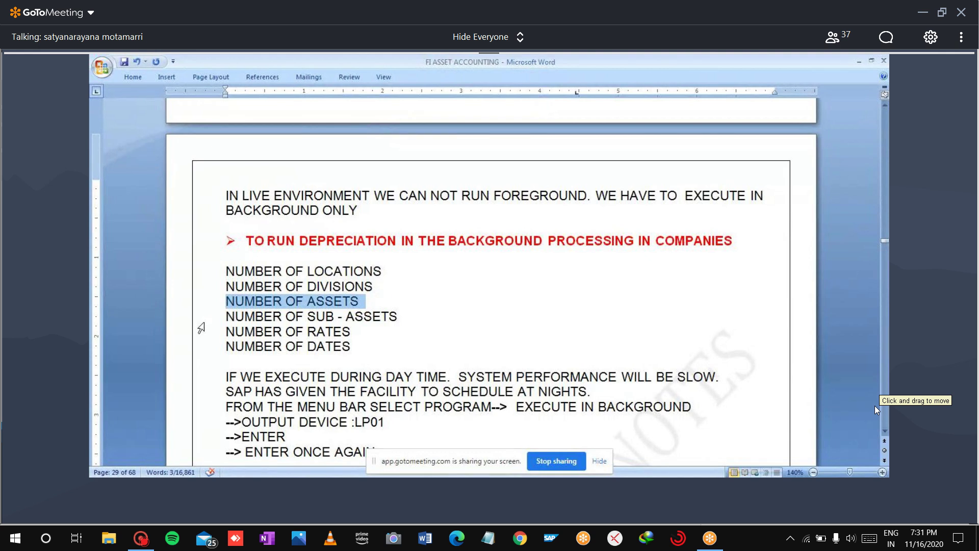
{"action": "left_click", "coordinate": [203, 322]}
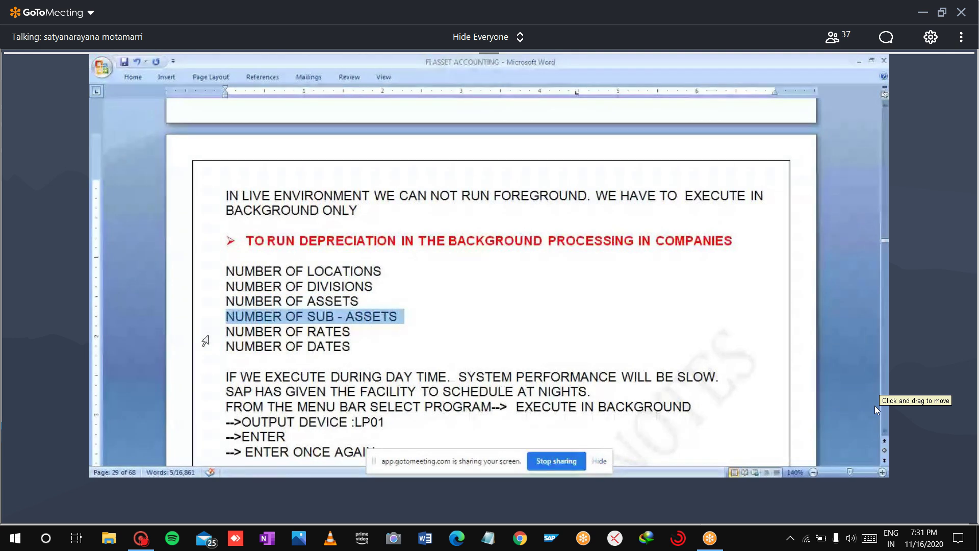
{"action": "left_click", "coordinate": [205, 337]}
{"action": "left_click", "coordinate": [207, 360]}
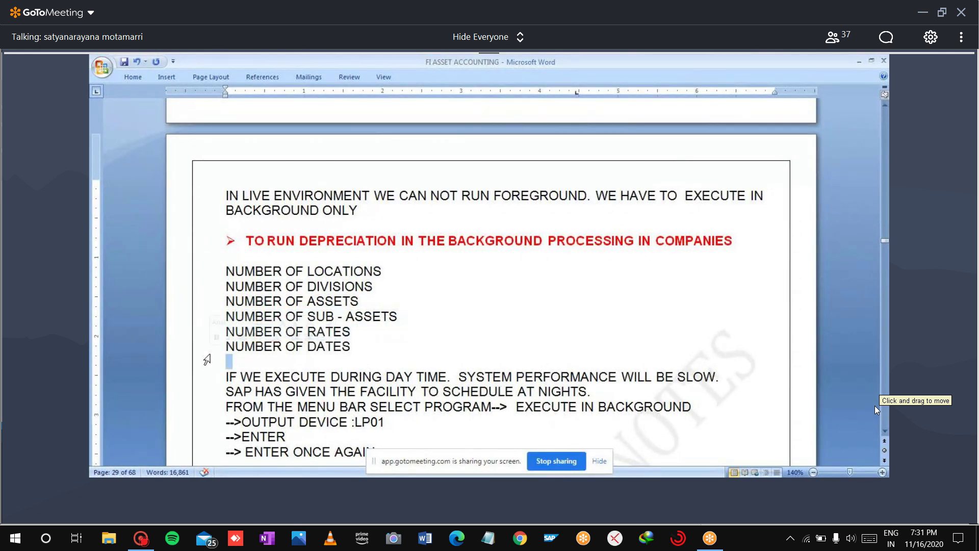
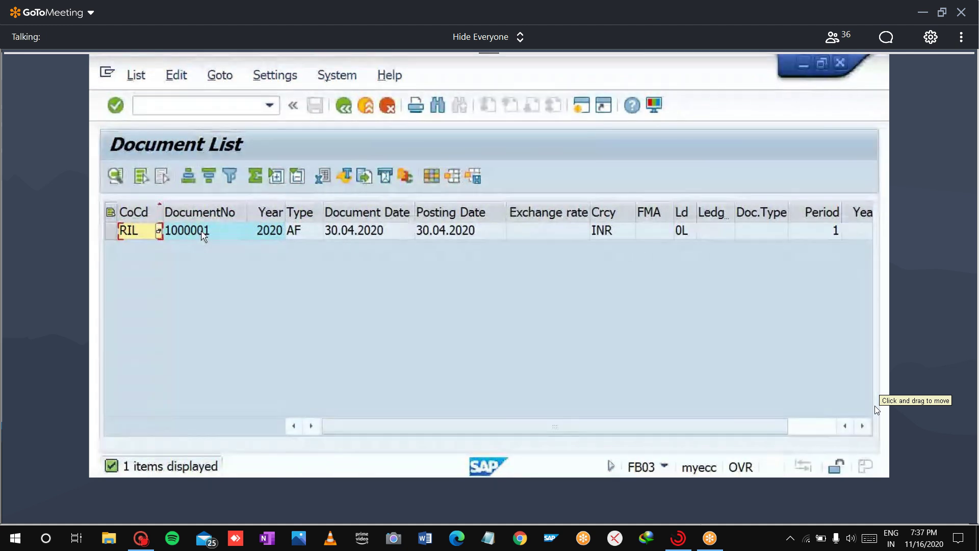
Open document 1000001 of company code RIL from the SAP Document List
{"action": "double_click", "coordinate": [203, 232]}
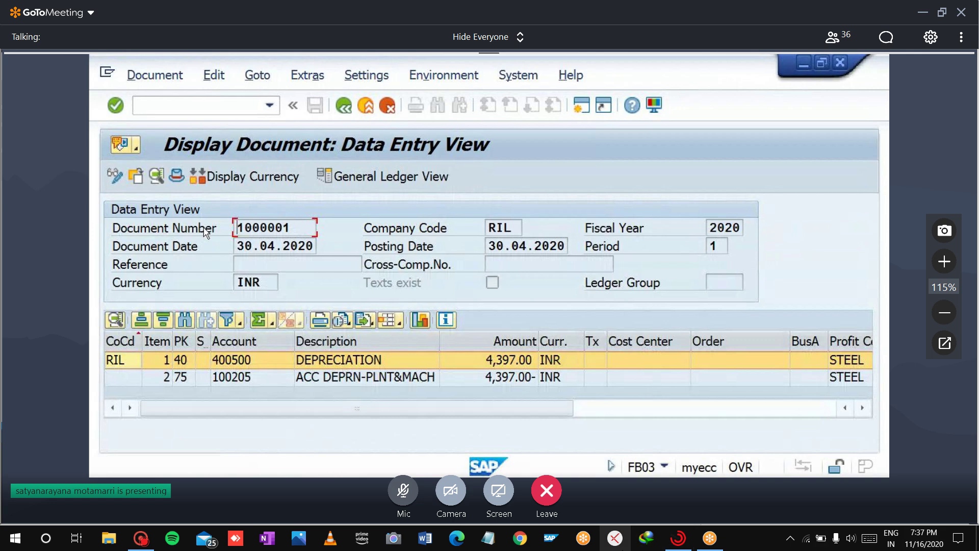
{"action": "mouse_move", "coordinate": [679, 546]}
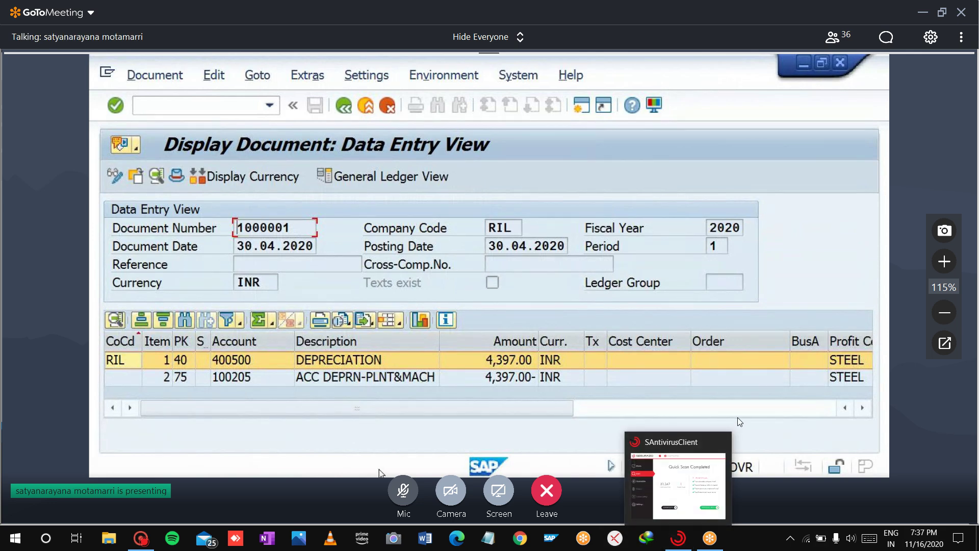
{"action": "left_click", "coordinate": [728, 444]}
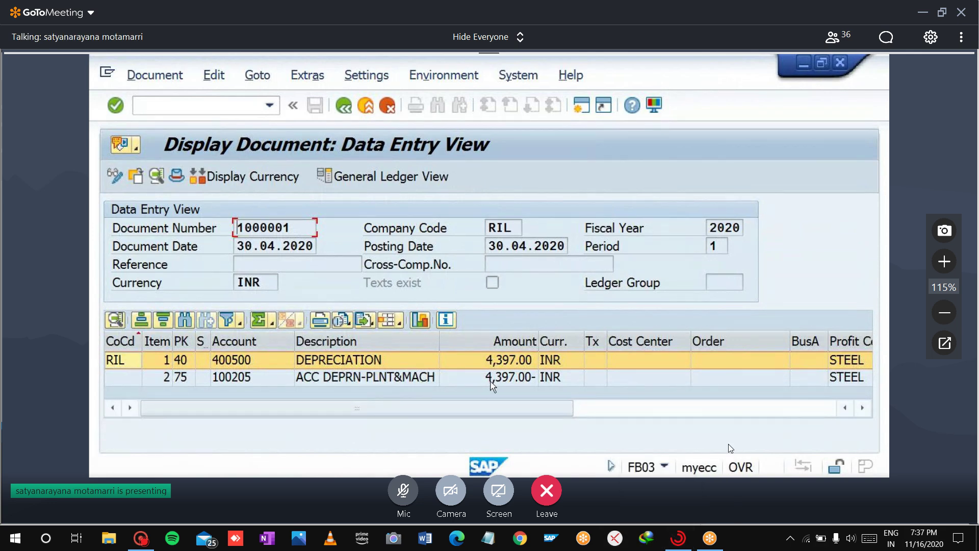
{"action": "right_click", "coordinate": [681, 536]}
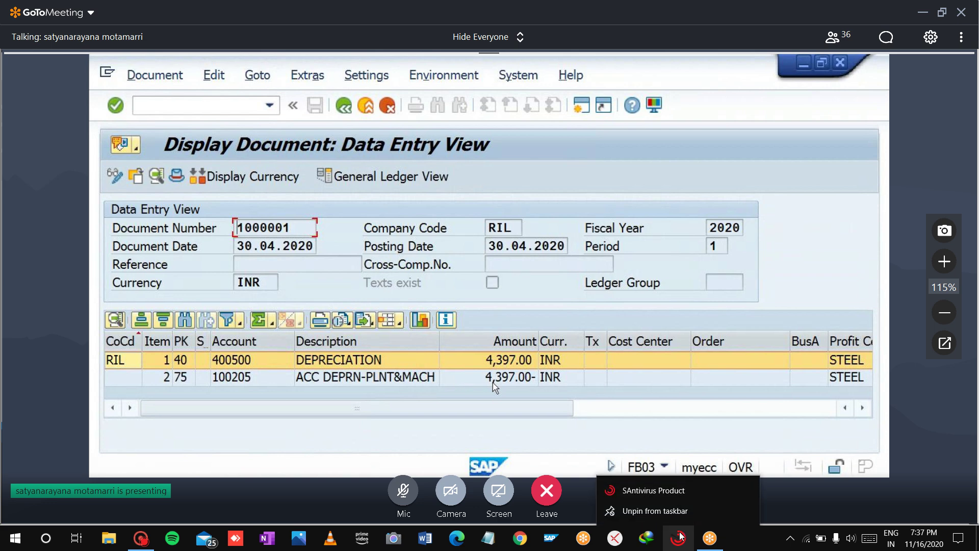
{"action": "left_click", "coordinate": [826, 505]}
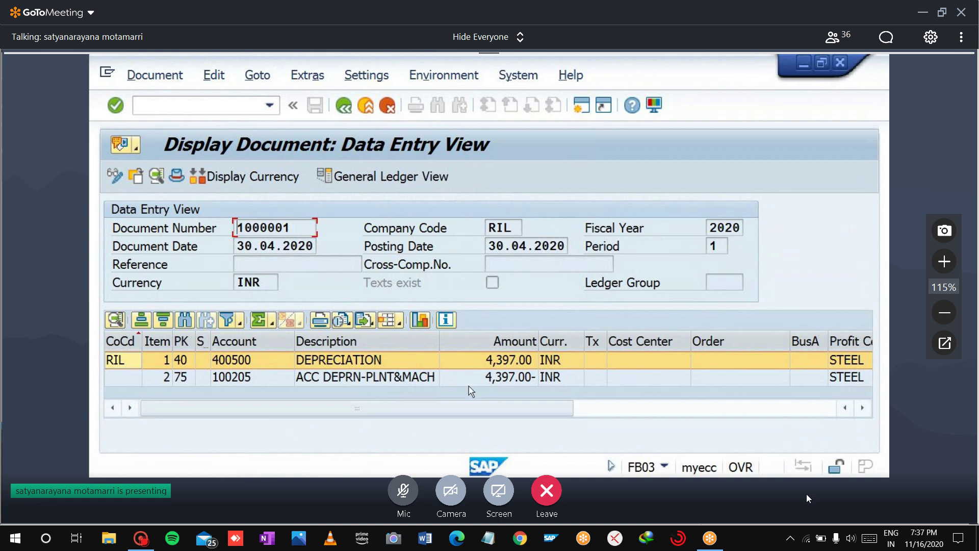
Select the ACC DEPRN-PLNT&MACH line and narrow the Cost Center, Order and BusA columns to view the Profit Center and Segment values
{"action": "left_click", "coordinate": [407, 379]}
{"action": "left_click", "coordinate": [407, 378]}
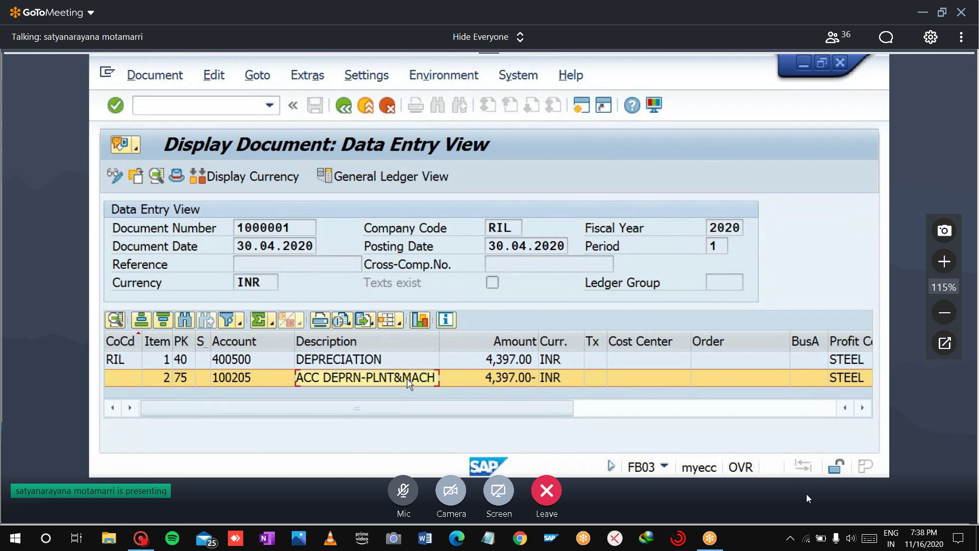
{"action": "double_click", "coordinate": [788, 338]}
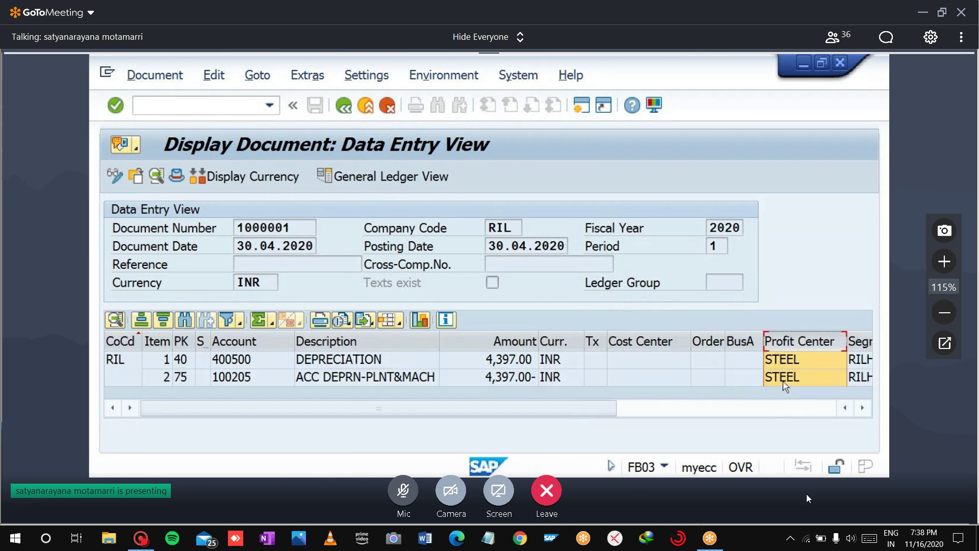
{"action": "double_click", "coordinate": [693, 343]}
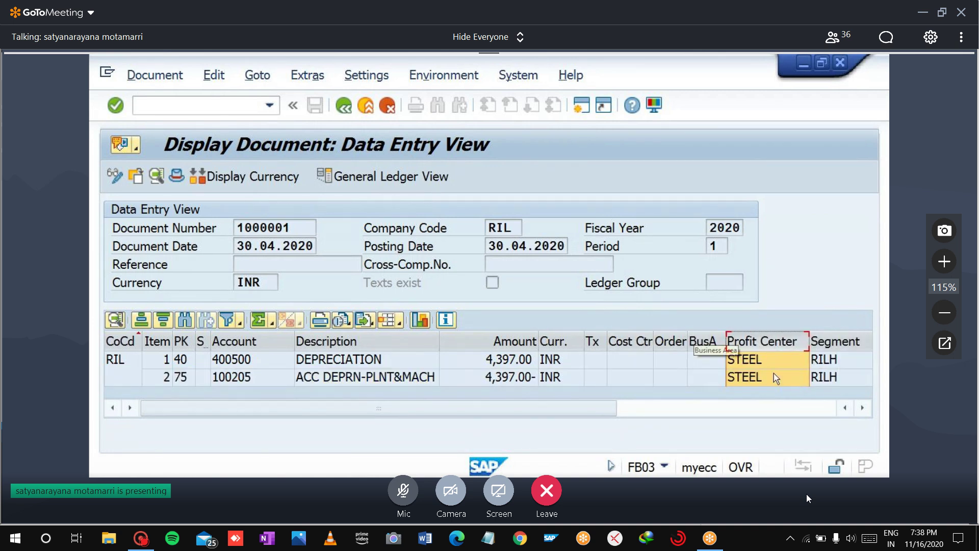
{"action": "left_click", "coordinate": [822, 378]}
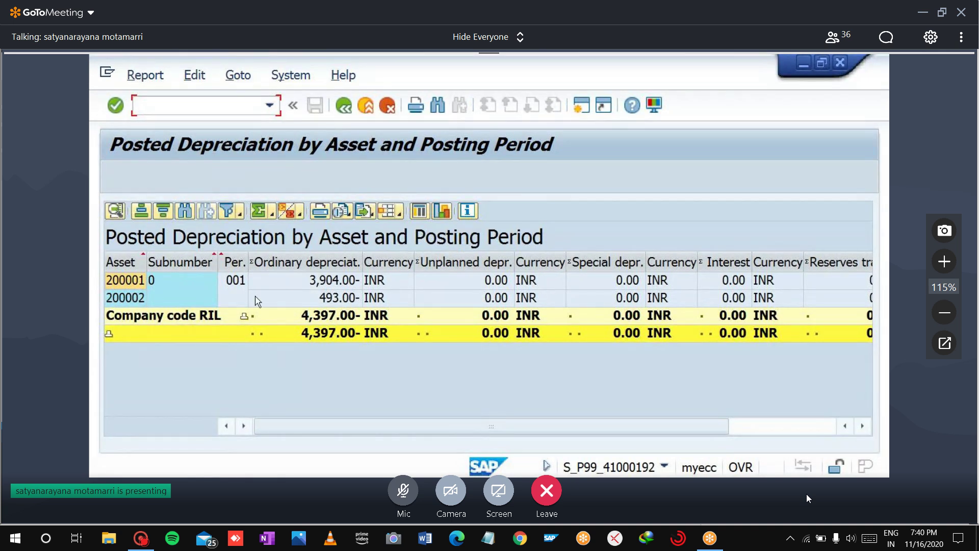
Try to drill into asset 200001's period 001 line in the posted depreciation report, and leave the report
{"action": "double_click", "coordinate": [219, 280]}
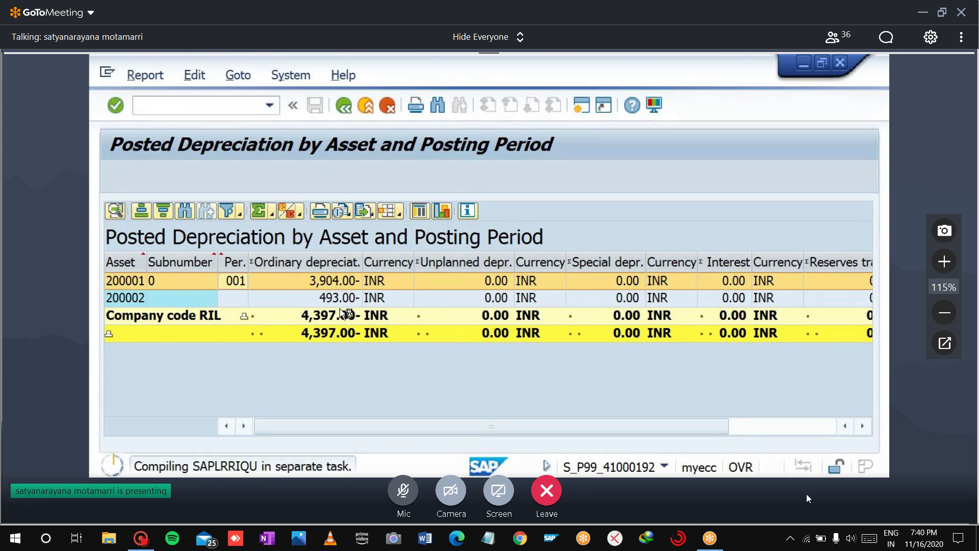
{"action": "left_click", "coordinate": [343, 106]}
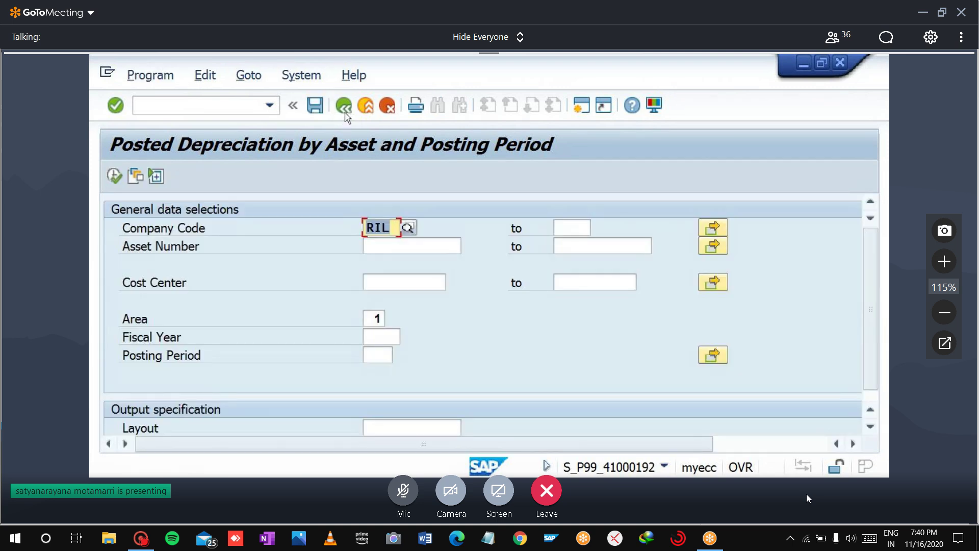
{"action": "left_click", "coordinate": [345, 111]}
Check the planned posting run instructions in the Word notes and return to SAP Easy Access
{"action": "key", "text": "alt+Tab"}
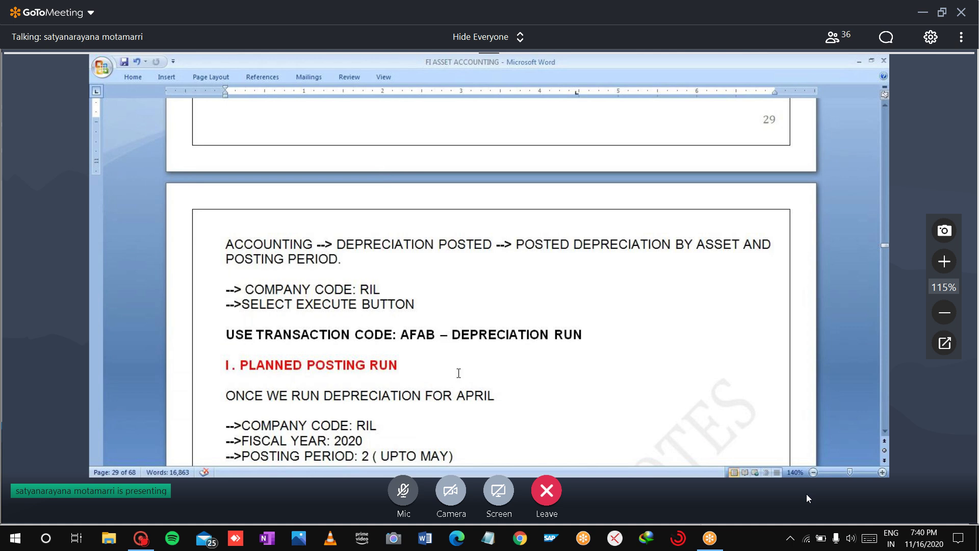
{"action": "key", "text": "alt+Tab"}
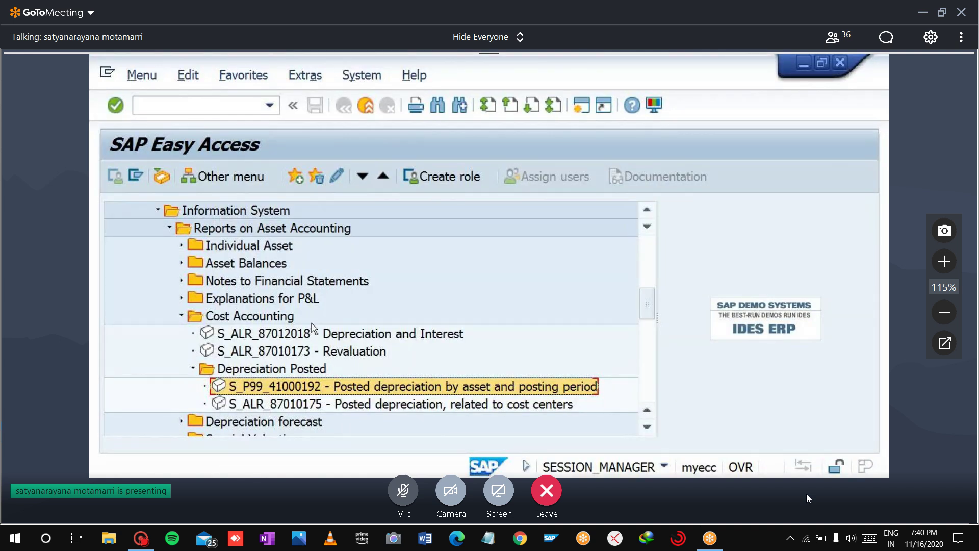
Open the AFAB depreciation run transaction under Fixed Assets, Periodic Processing, Depreciation Run in the SAP tree
{"action": "left_click_drag", "start_coordinate": [657, 301], "coordinate": [663, 301]}
{"action": "mouse_move", "coordinate": [653, 302]}
{"action": "left_mouse_down"}
{"action": "mouse_move", "coordinate": [657, 253]}
{"action": "mouse_move", "coordinate": [657, 298]}
{"action": "left_mouse_up"}
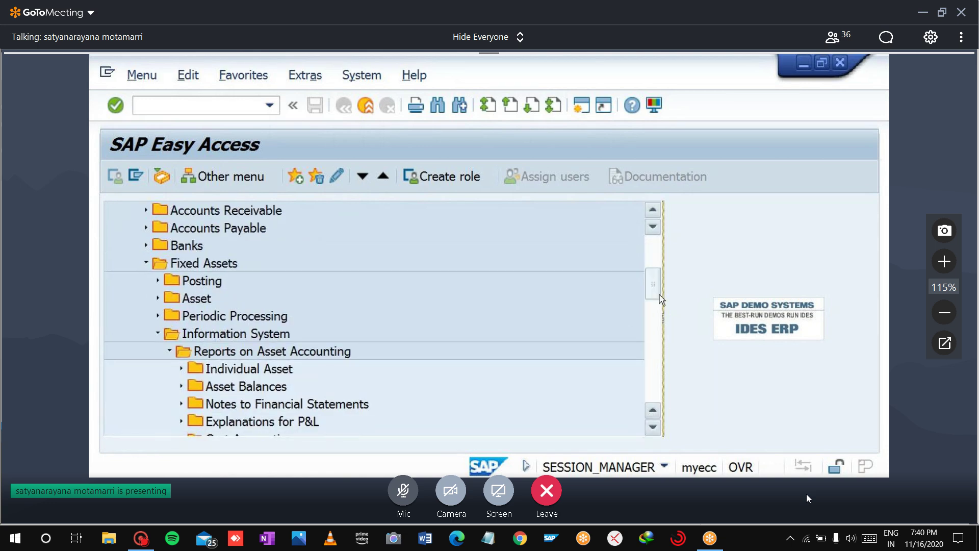
{"action": "left_click", "coordinate": [157, 333]}
{"action": "left_click", "coordinate": [158, 315]}
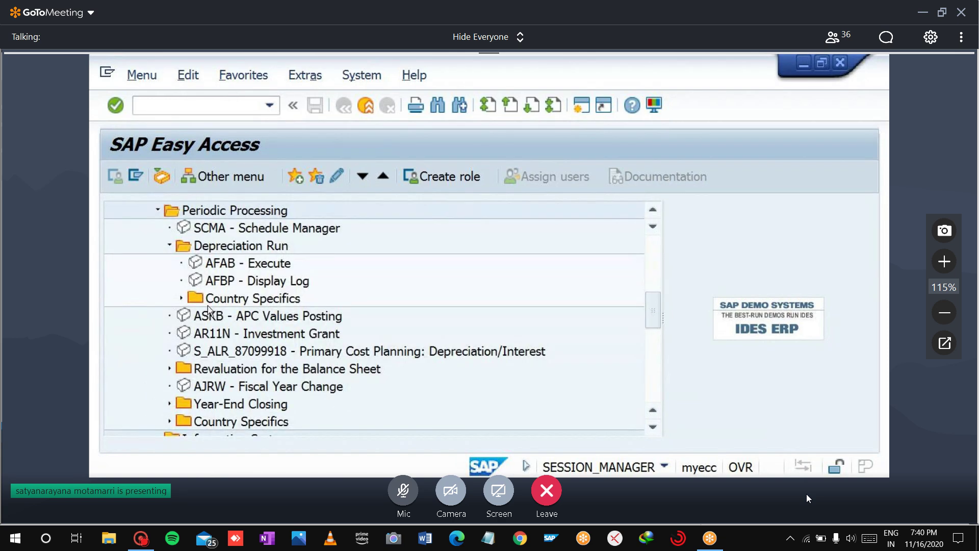
{"action": "left_click", "coordinate": [244, 266]}
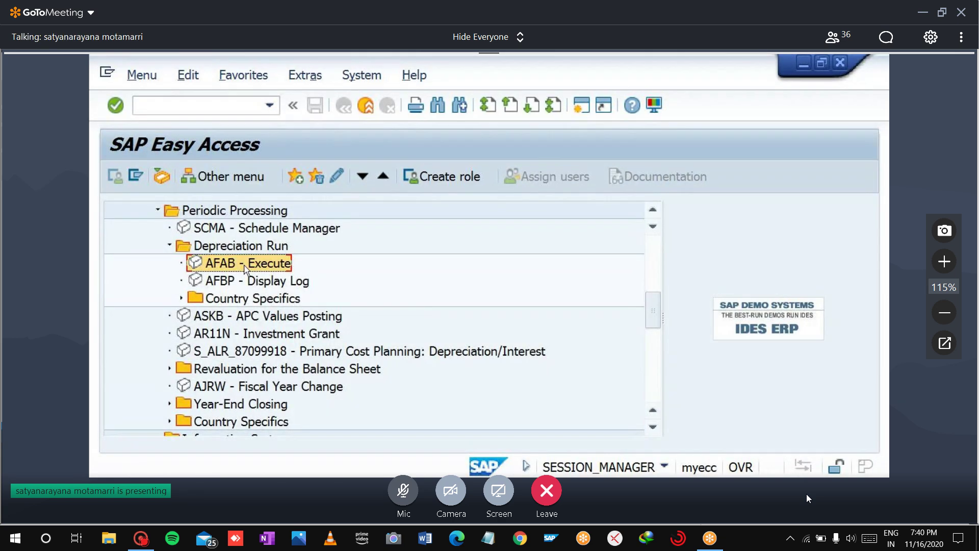
{"action": "double_click", "coordinate": [244, 265]}
Set posting period 2 for RIL's 2020 planned posting run, disable Test Run and try to execute it directly
{"action": "left_click", "coordinate": [385, 283]}
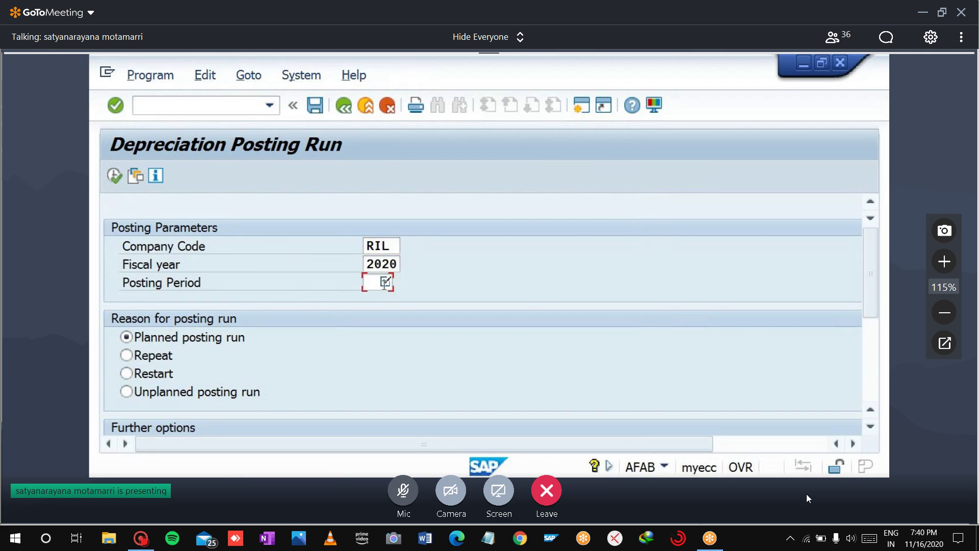
{"action": "key", "text": "Return"}
{"action": "type", "text": "2"}
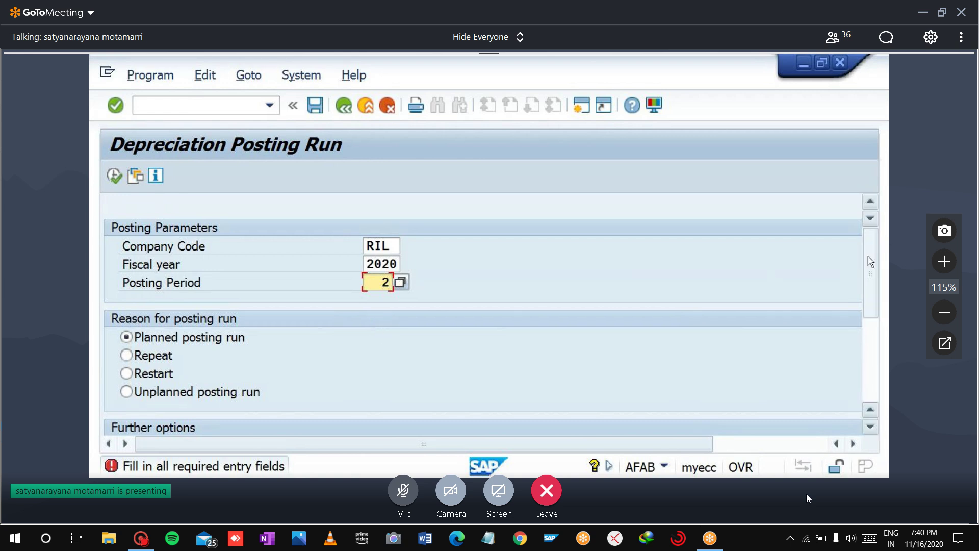
{"action": "left_click", "coordinate": [870, 347]}
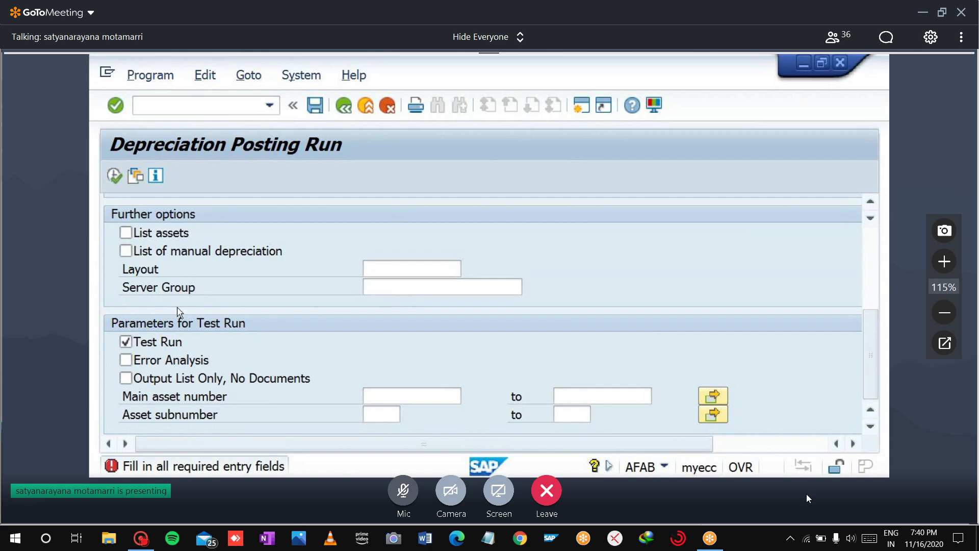
{"action": "left_click", "coordinate": [127, 342]}
{"action": "left_click", "coordinate": [116, 177]}
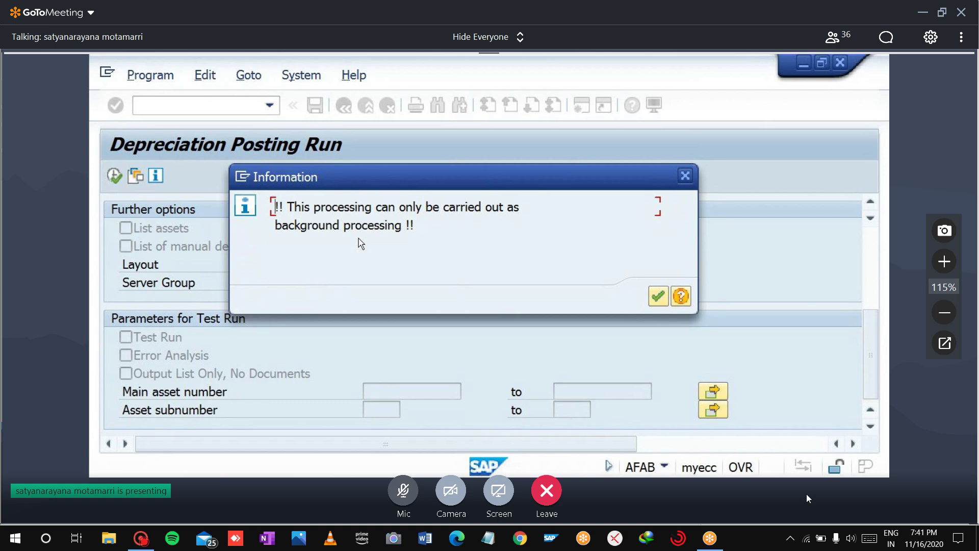
{"action": "left_click", "coordinate": [689, 176]}
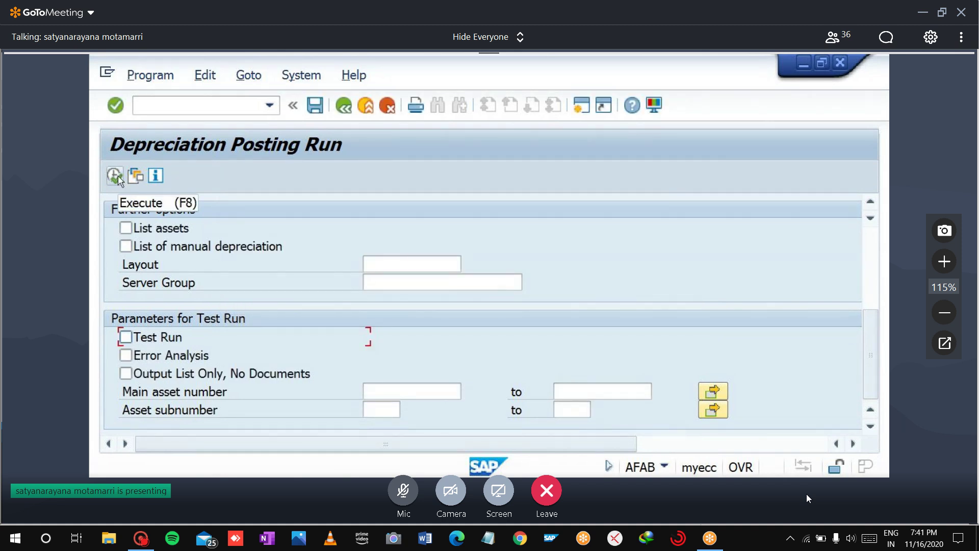
Execute the depreciation posting run in background, accepting output device LP01 with one copy and SAP spool only for now
{"action": "left_click", "coordinate": [137, 79]}
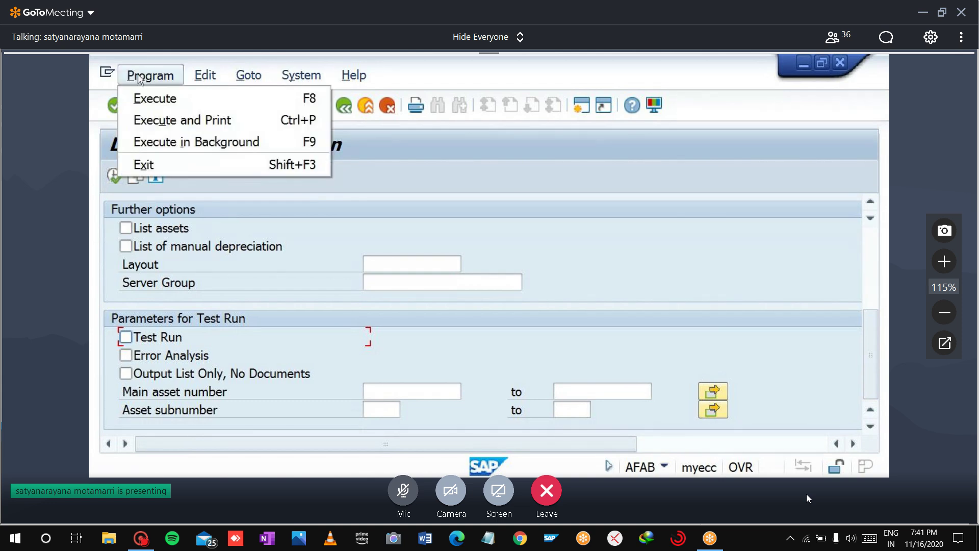
{"action": "left_click", "coordinate": [191, 148]}
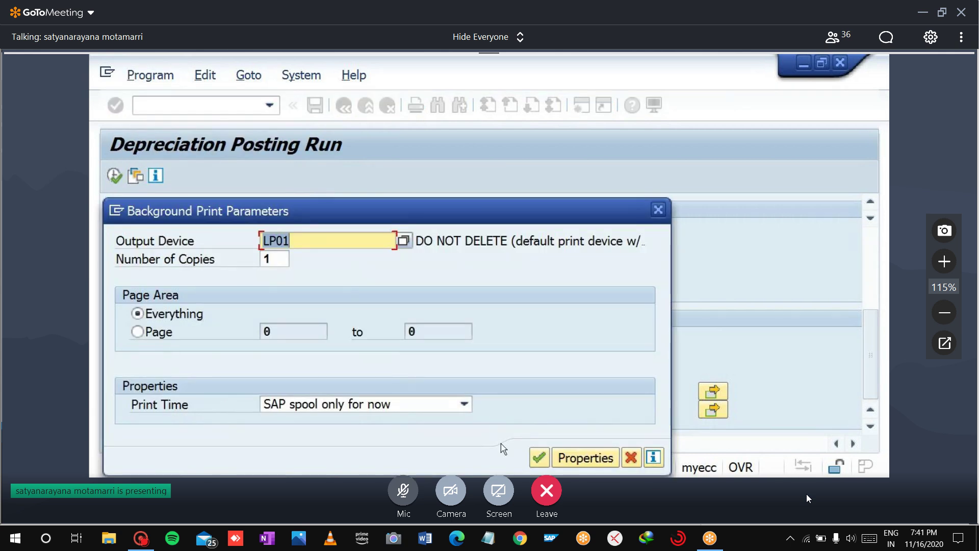
{"action": "left_click", "coordinate": [538, 459]}
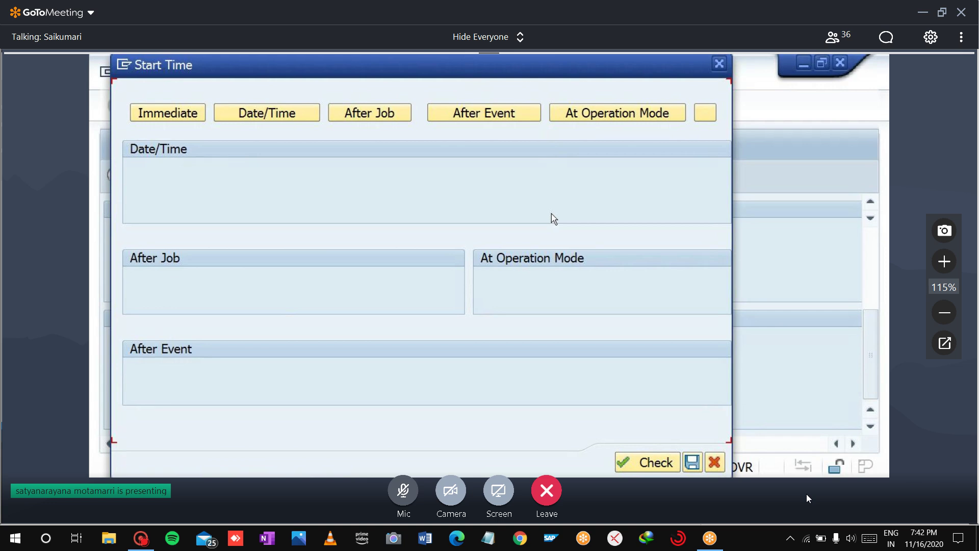
Review the Date/Time and After Job scheduling options for the background job's start time
{"action": "left_click", "coordinate": [272, 119]}
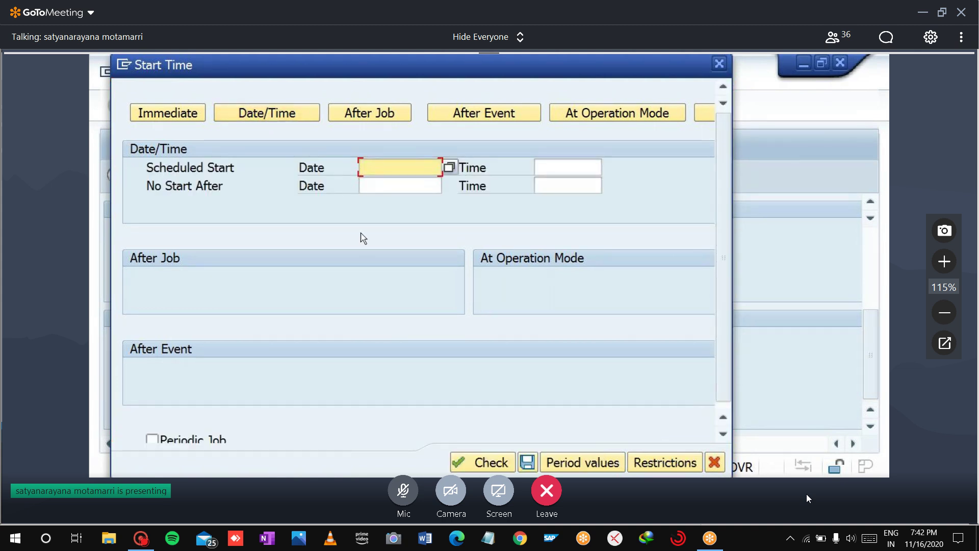
{"action": "left_click", "coordinate": [376, 114]}
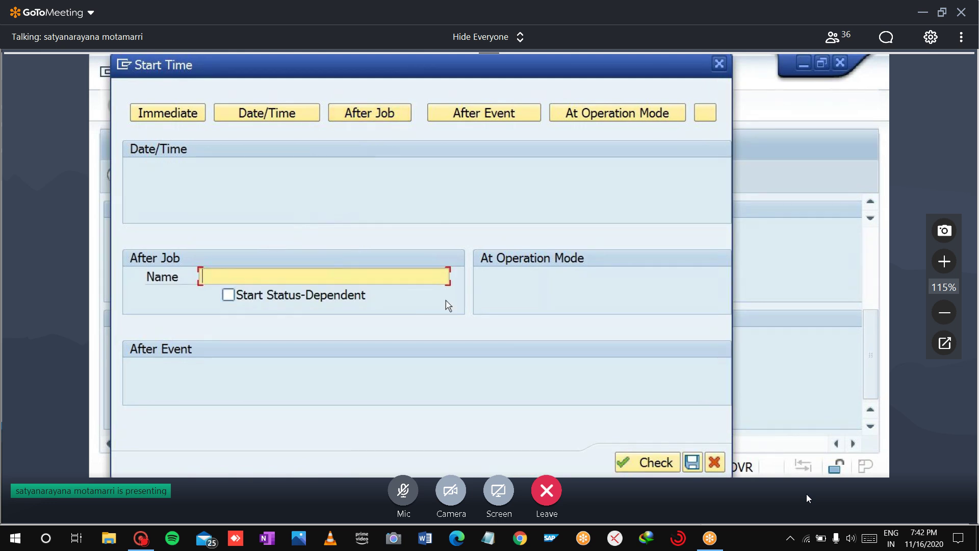
{"action": "right_click", "coordinate": [445, 280]}
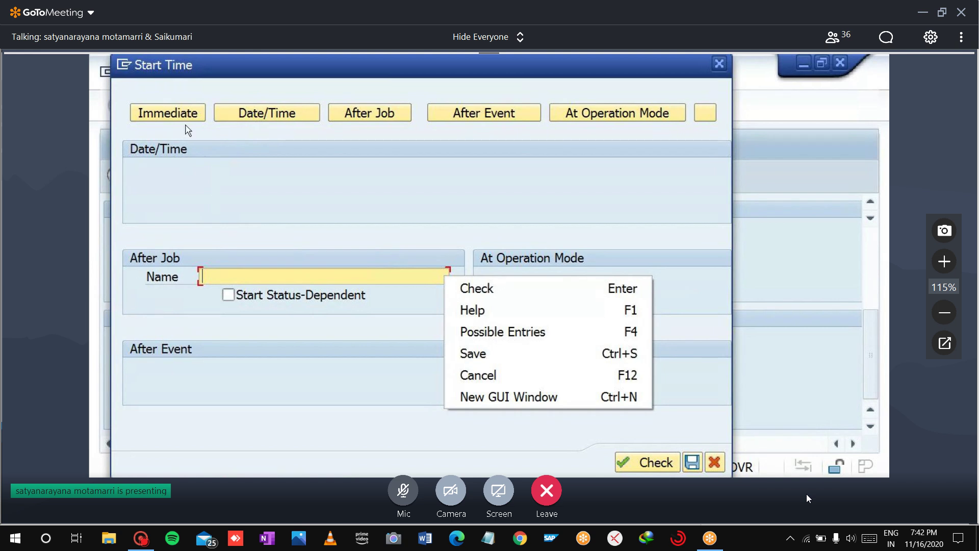
{"action": "left_click", "coordinate": [243, 198]}
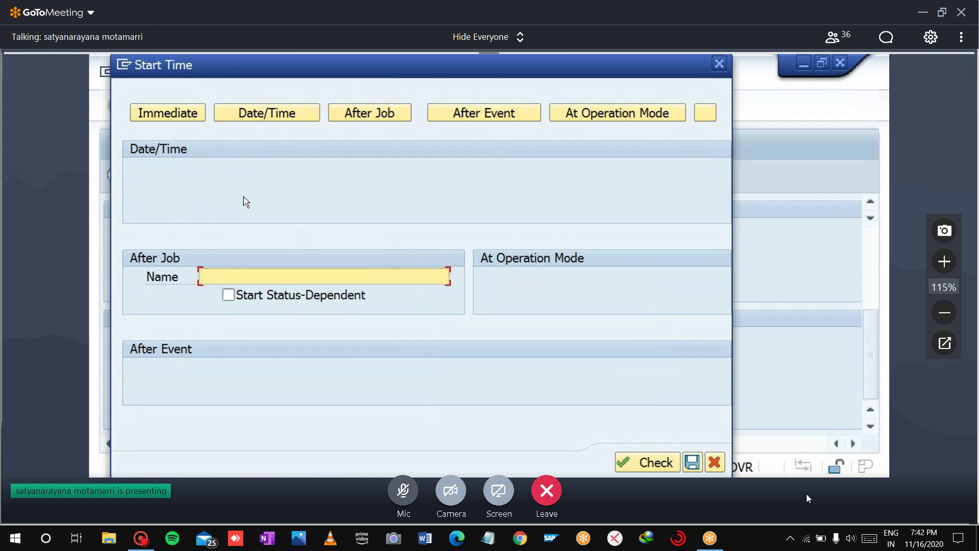
Switch to the Excel classroom workbook and enter SCHEDULE MANAGER OR CLOSING COCKPIT in cell A3115 of Sheet8
{"action": "key", "text": "alt+Tab"}
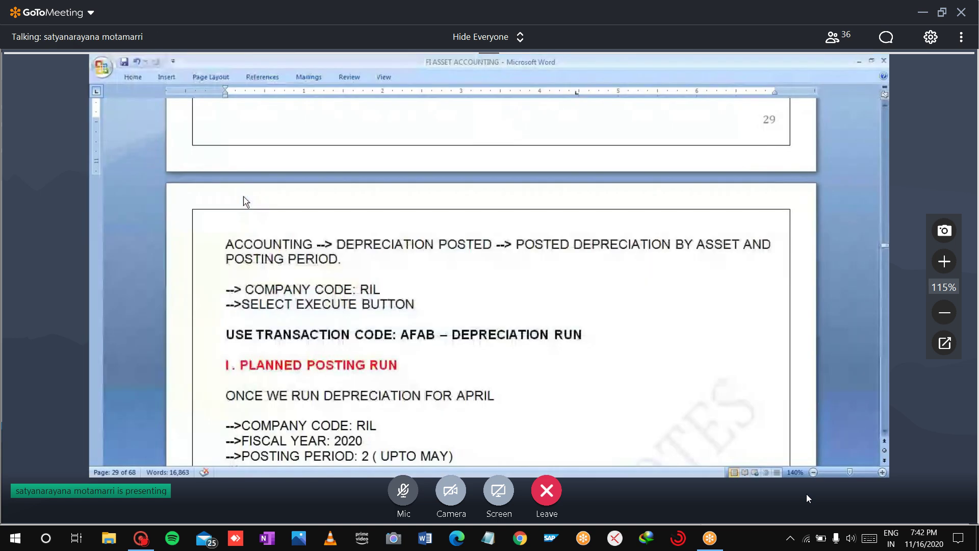
{"action": "key", "text": "alt+Tab"}
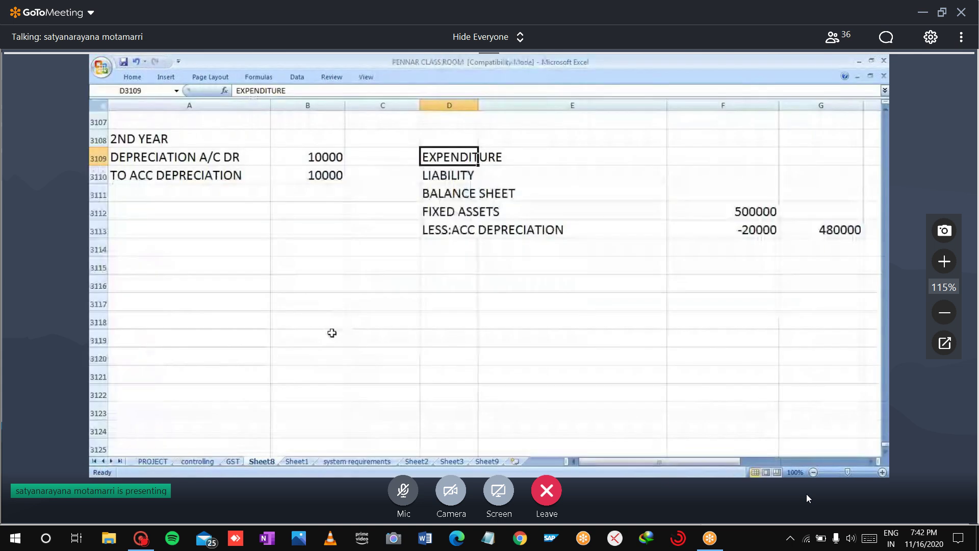
{"action": "left_click", "coordinate": [207, 270]}
{"action": "type", "text": "SC"}
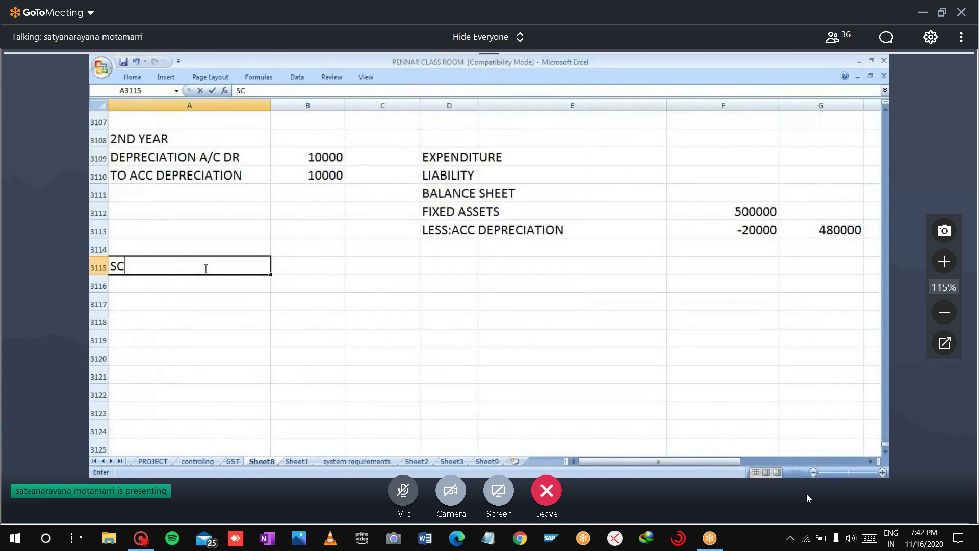
{"action": "type", "text": "HEDULE MANAGER OR CL"}
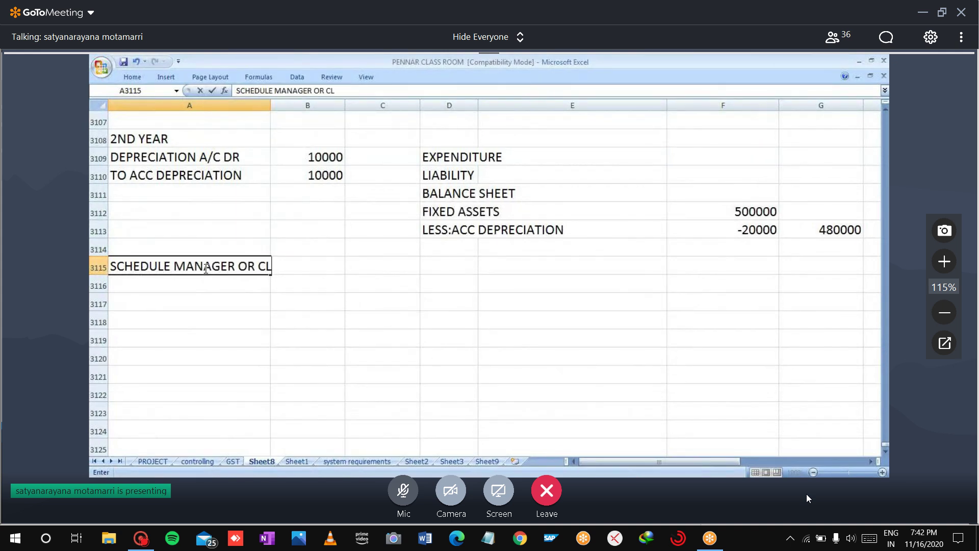
{"action": "type", "text": "OSING COCKPIT"}
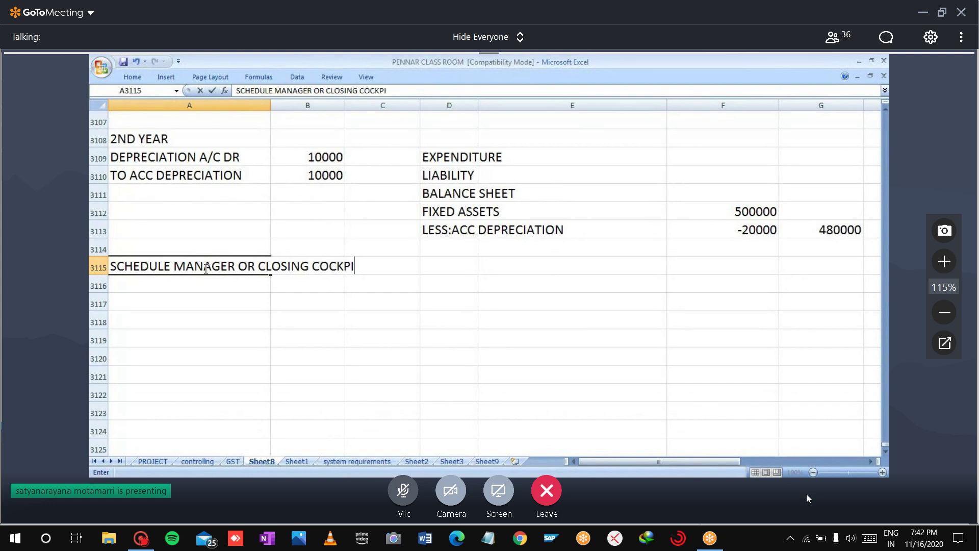
{"action": "key", "text": "Return"}
Enter INTEREST CALCULATION in cell B3117 and start the entry below it in B3118 with MON
{"action": "key", "text": "Return"}
{"action": "key", "text": "Right"}
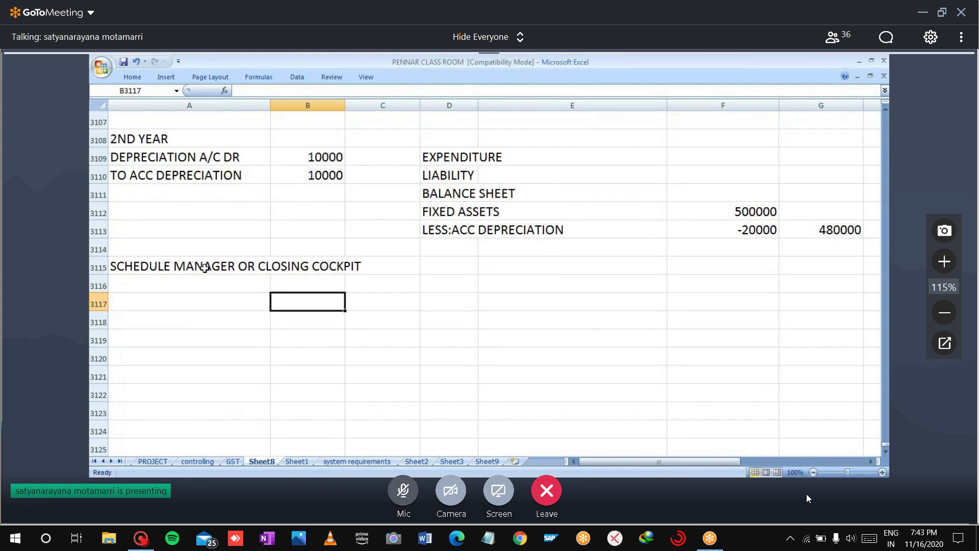
{"action": "type", "text": "INTE"}
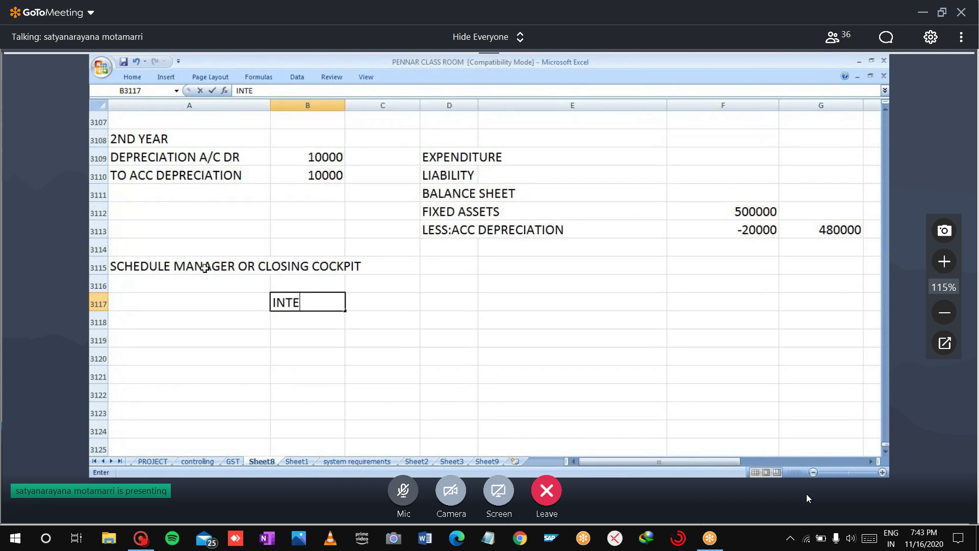
{"action": "type", "text": "REST CALCULATION"}
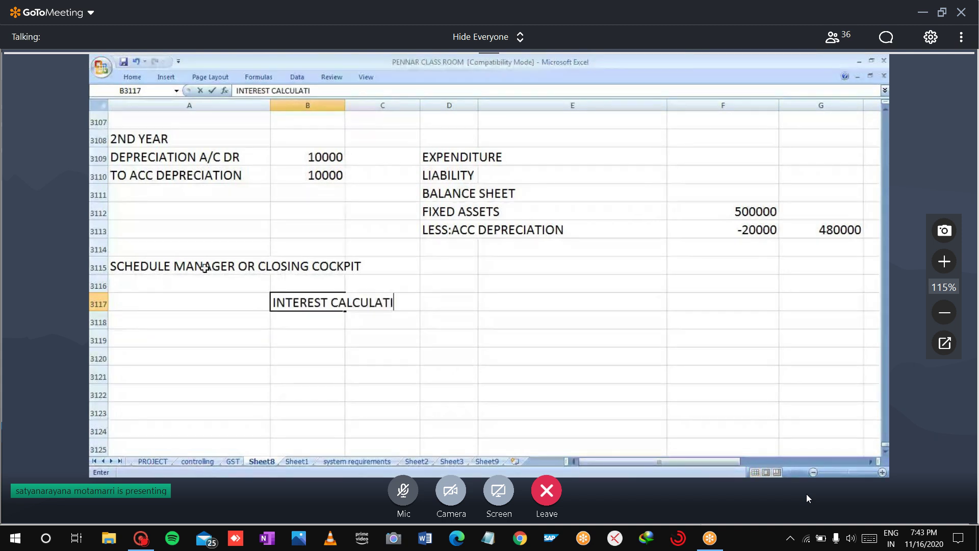
{"action": "key", "text": "Return"}
{"action": "type", "text": "MON"}
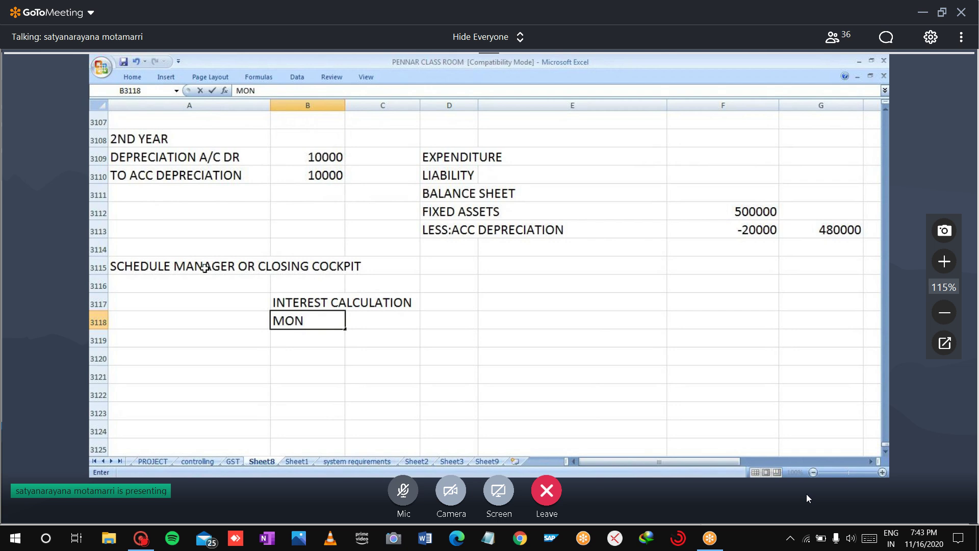
Add EVERY MONTH END in cell A3116, under the schedule manager heading
{"action": "key", "text": "Up"}
{"action": "key", "text": "Up"}
{"action": "key", "text": "Left"}
{"action": "type", "text": "EVERY"}
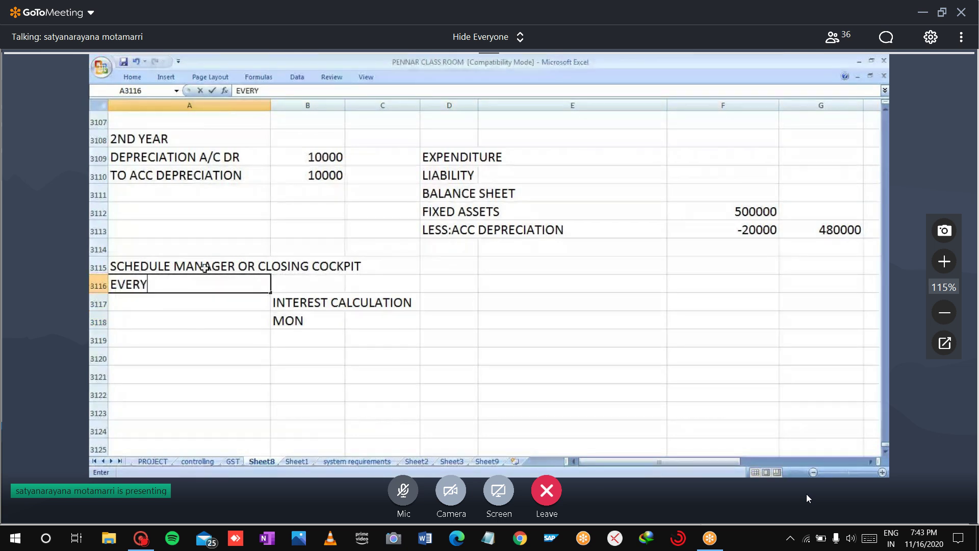
{"action": "type", "text": " MONTH END"}
{"action": "key", "text": "Return"}
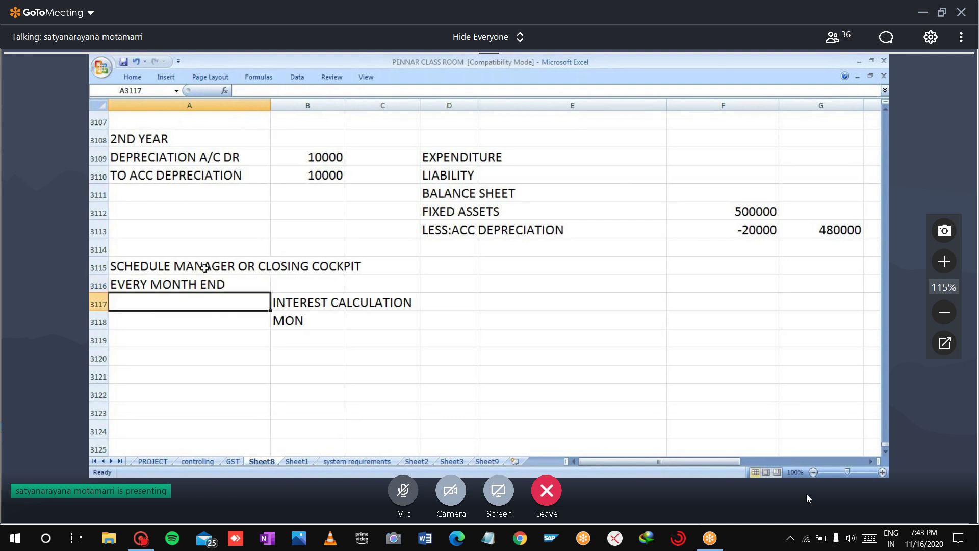
Complete the partial entry in cell B3118 so that it reads MONTHLY PROVISIONS
{"action": "key", "text": "Down"}
{"action": "key", "text": "Right"}
{"action": "key", "text": "F2"}
{"action": "type", "text": "THLY"}
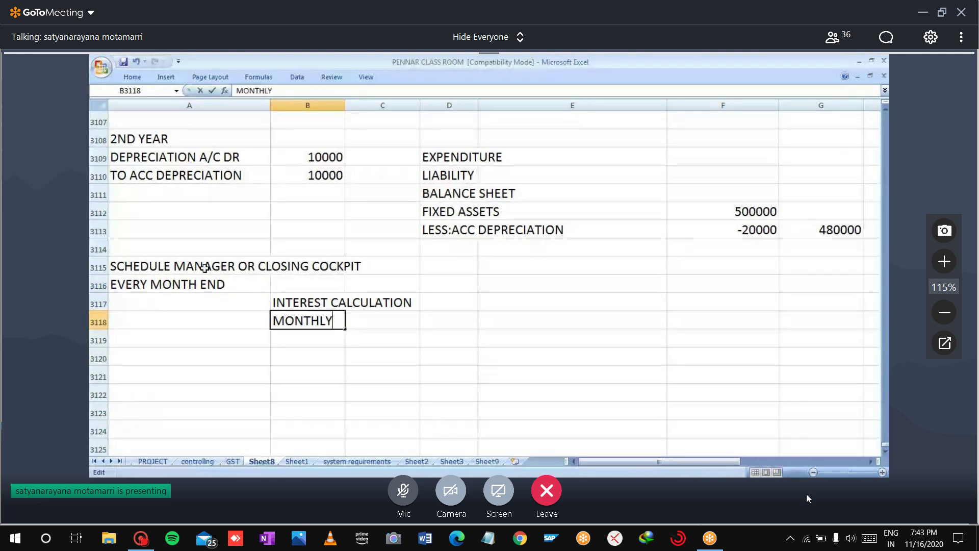
{"action": "type", "text": " PROVISIONS"}
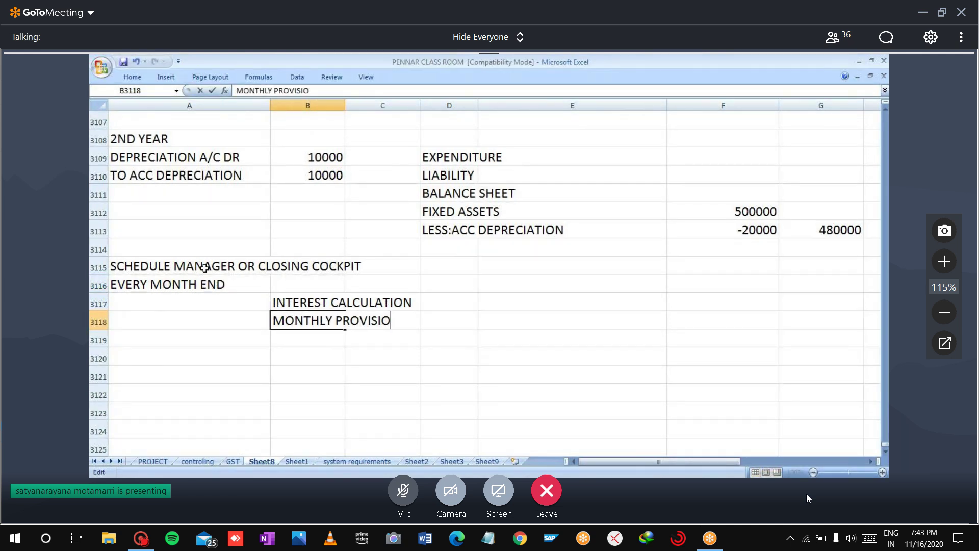
{"action": "key", "text": "Return"}
Enter DEPRECIATION RUN in cell B3119 as the next month-end activity
{"action": "type", "text": "DEPRECI"}
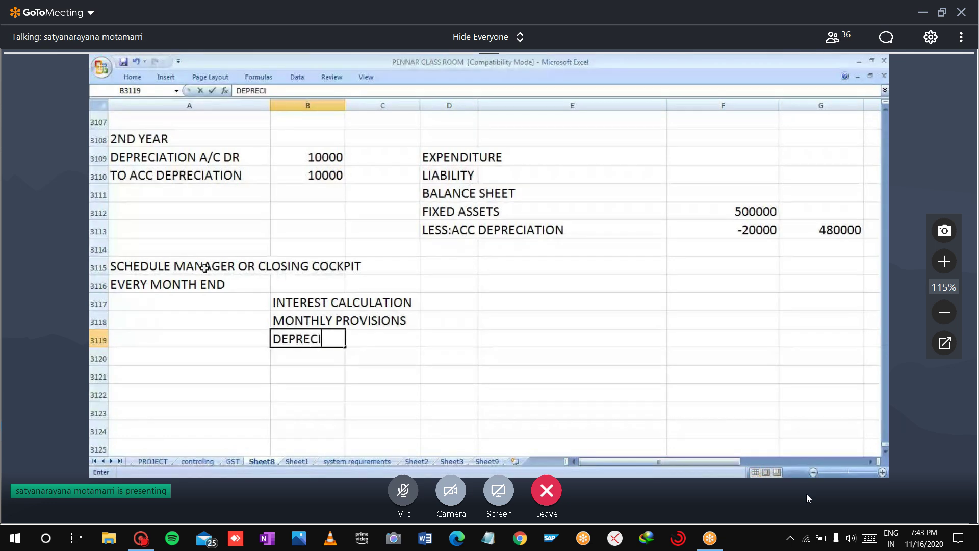
{"action": "type", "text": "ATION RUN"}
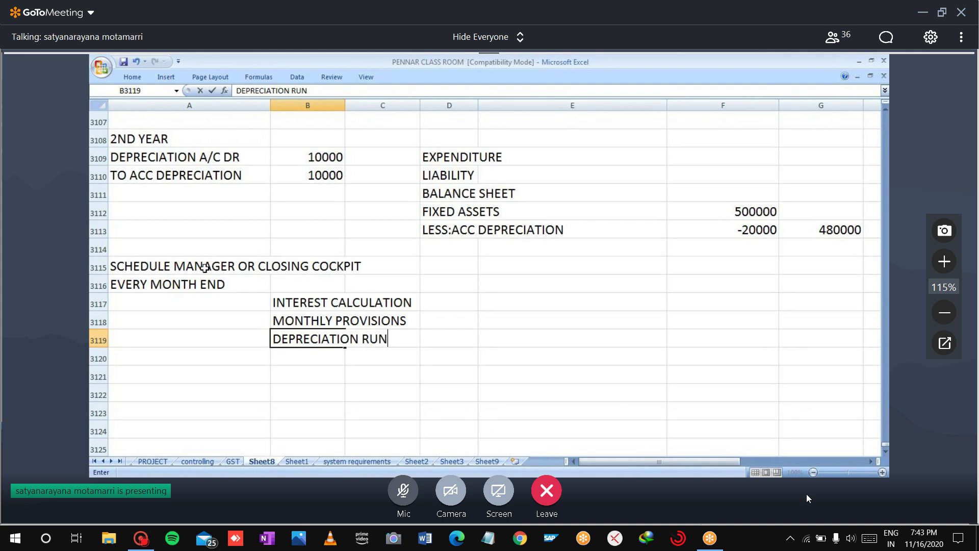
{"action": "key", "text": "Return"}
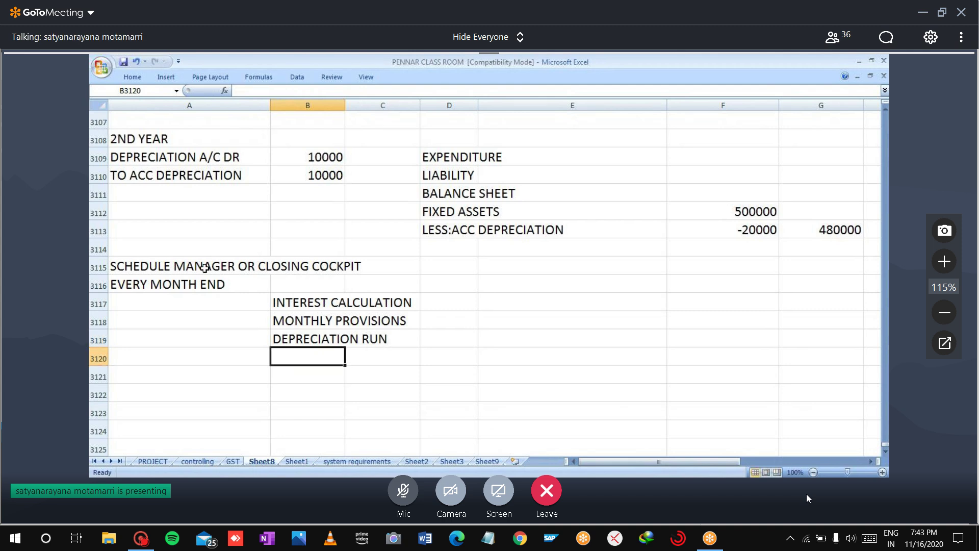
Enter BALANCE SHEET RELEASE in cell B3120 as the next month-end activity
{"action": "type", "text": "BALANCE SH"}
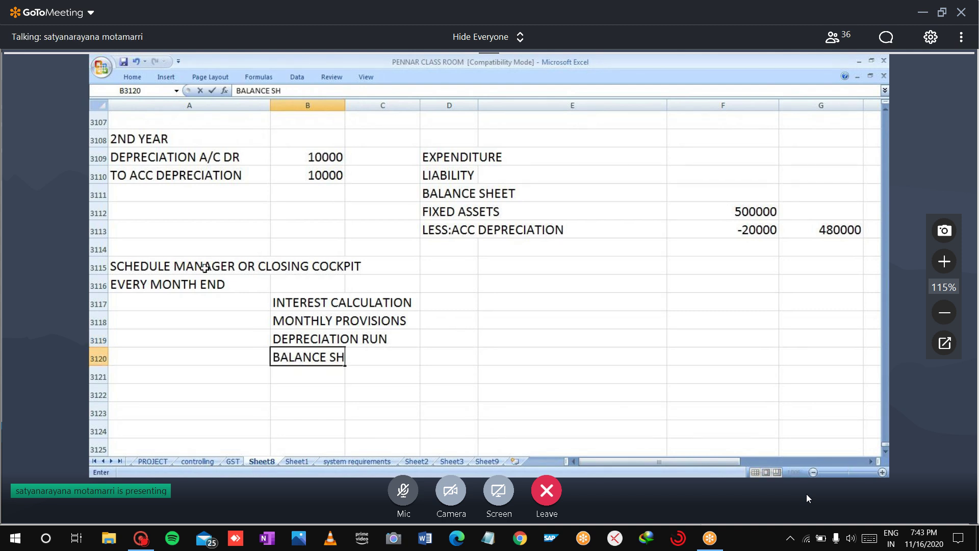
{"action": "type", "text": "EET RELEASE"}
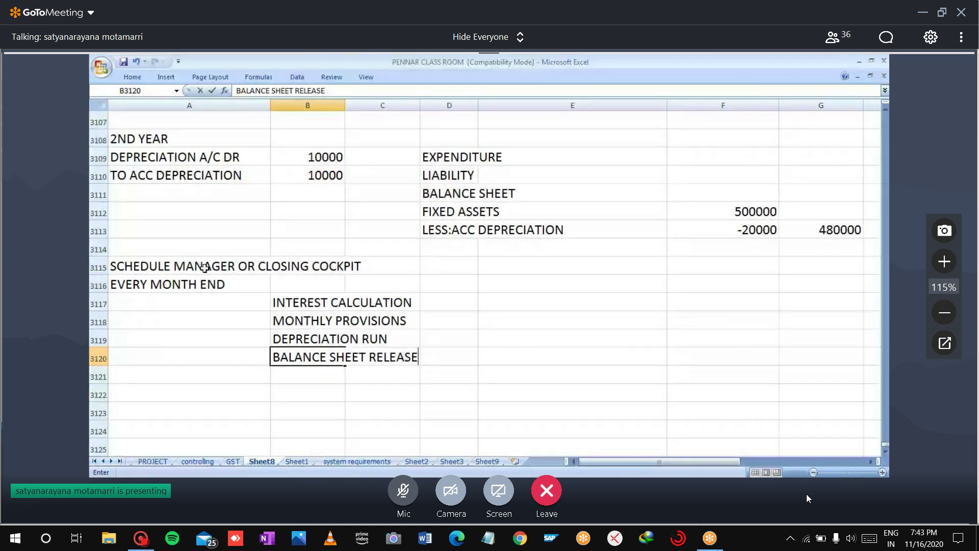
{"action": "key", "text": "Return"}
Enter OPEN PERIODS FOR NEXT MONTH in cell B3121 below the balance sheet release entry
{"action": "type", "text": "OPEN "}
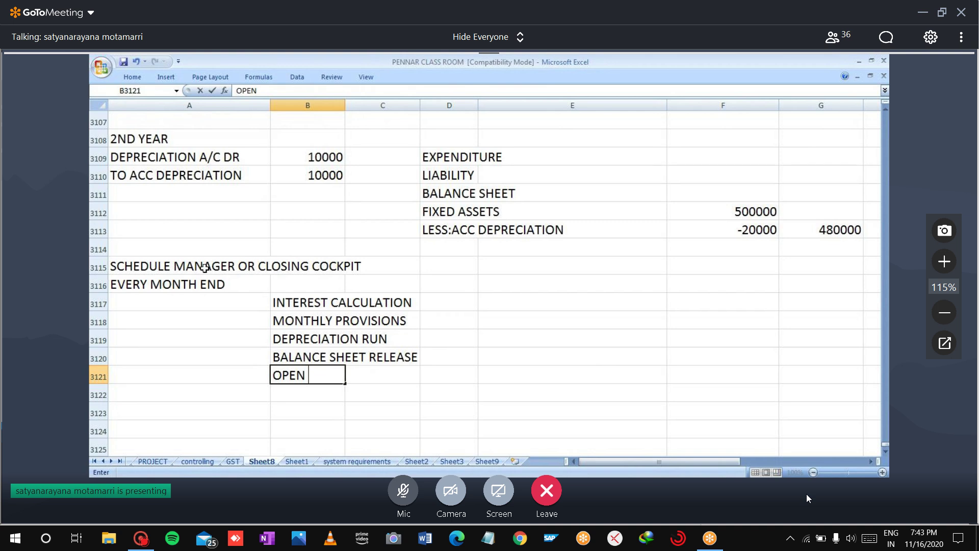
{"action": "type", "text": "PERIODS FO"}
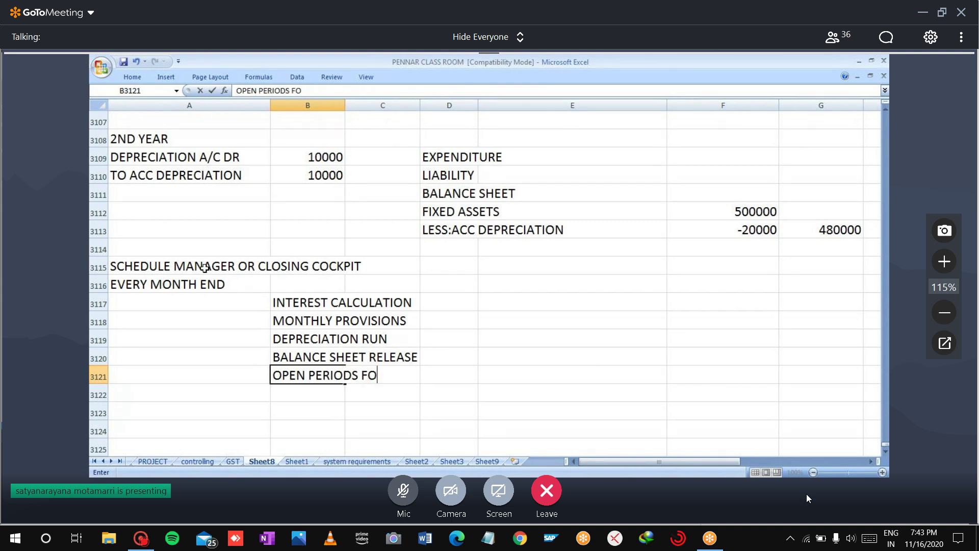
{"action": "type", "text": "R NEXT MO"}
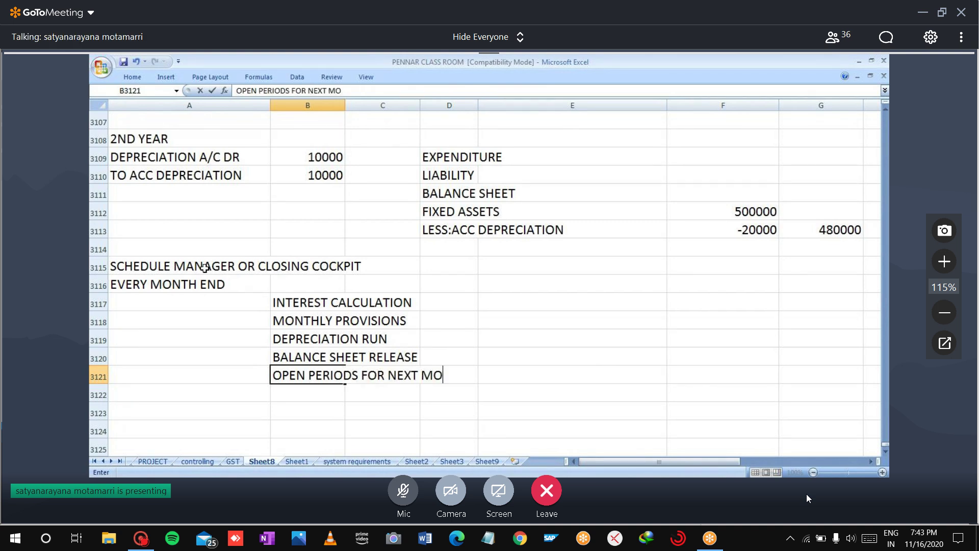
{"action": "type", "text": "NTH"}
{"action": "key", "text": "Return"}
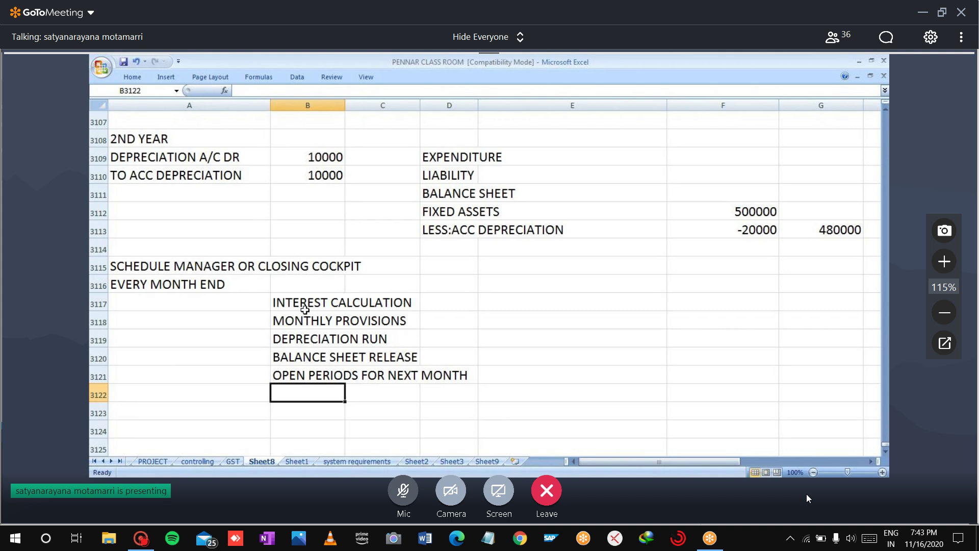
Review the schedule manager heading and the month-end activities listed in cells B3117 to B3121, one by one
{"action": "left_click", "coordinate": [305, 356]}
{"action": "left_click", "coordinate": [300, 373]}
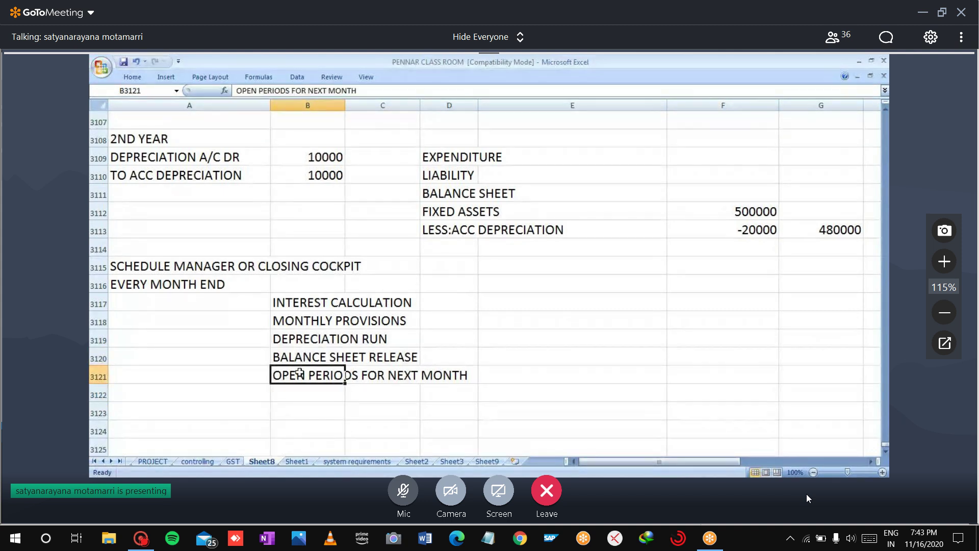
{"action": "left_click", "coordinate": [296, 341]}
{"action": "left_click", "coordinate": [310, 304]}
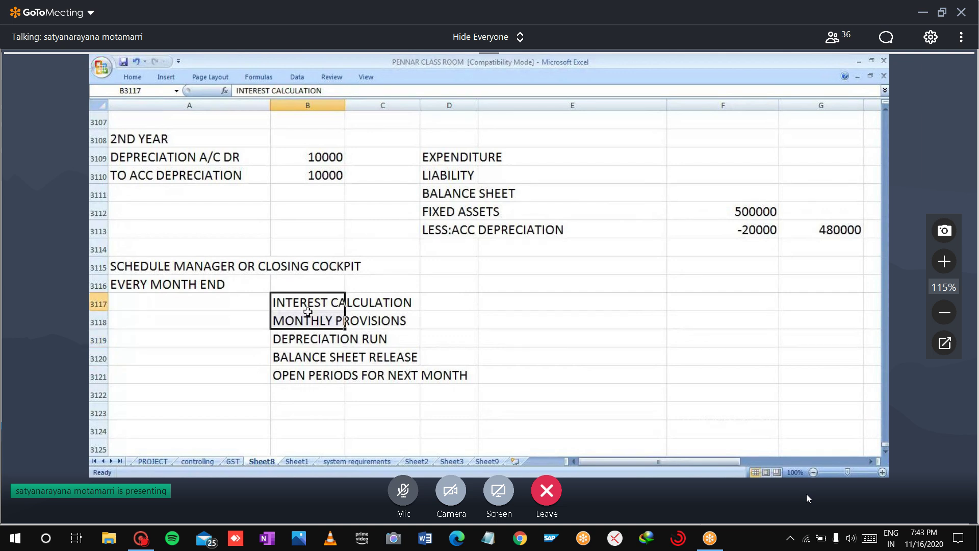
{"action": "left_click", "coordinate": [308, 315]}
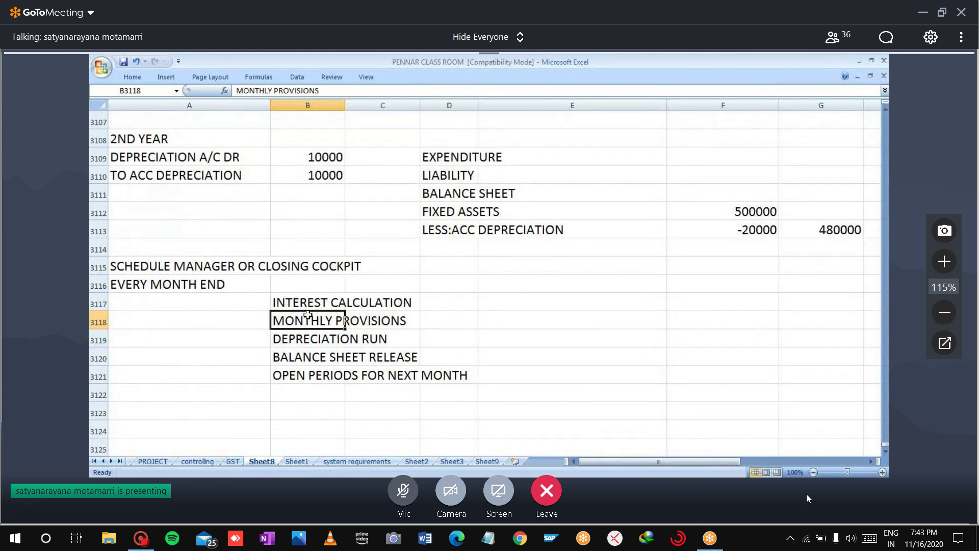
{"action": "left_click", "coordinate": [232, 268]}
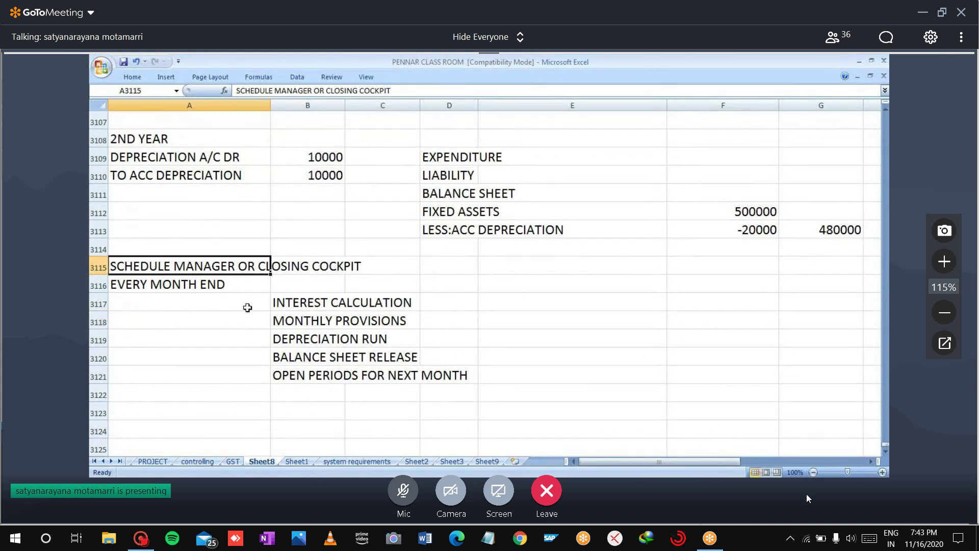
{"action": "left_click_drag", "start_coordinate": [293, 304], "coordinate": [313, 375]}
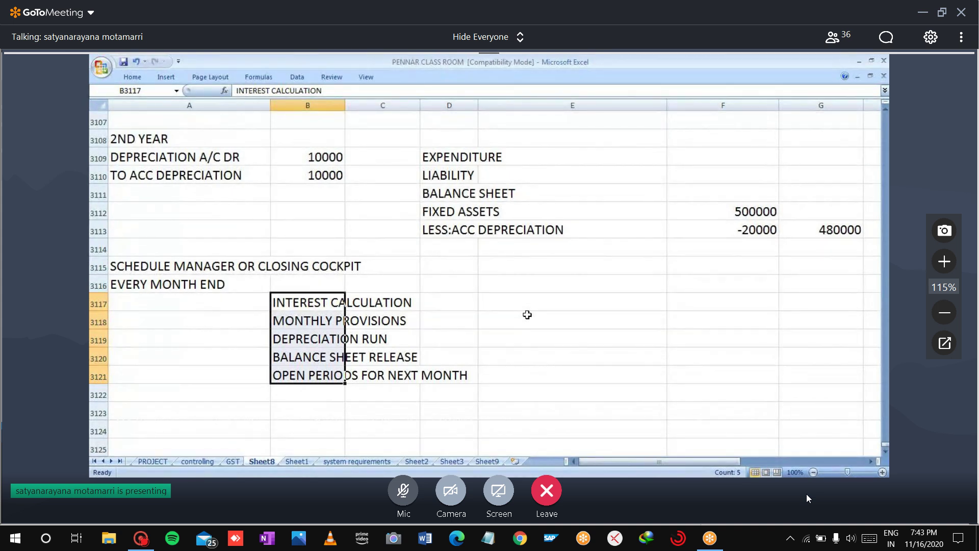
{"action": "key", "text": "Down"}
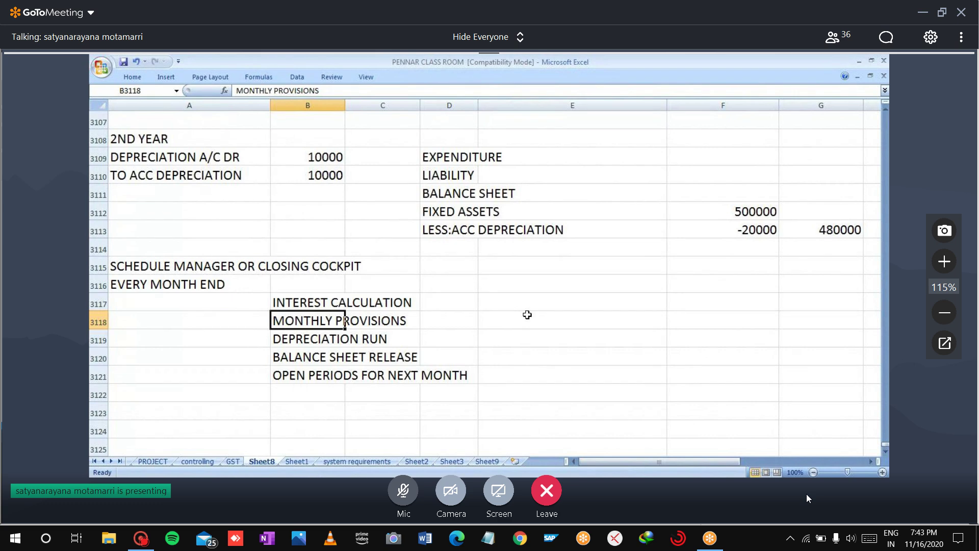
{"action": "key", "text": "Down"}
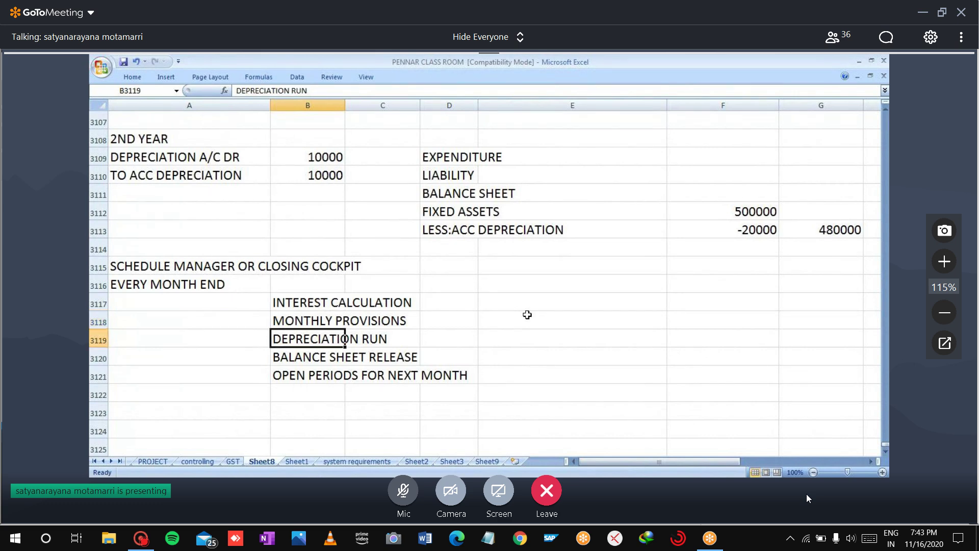
{"action": "key", "text": "Down"}
{"action": "key", "text": "Down"}
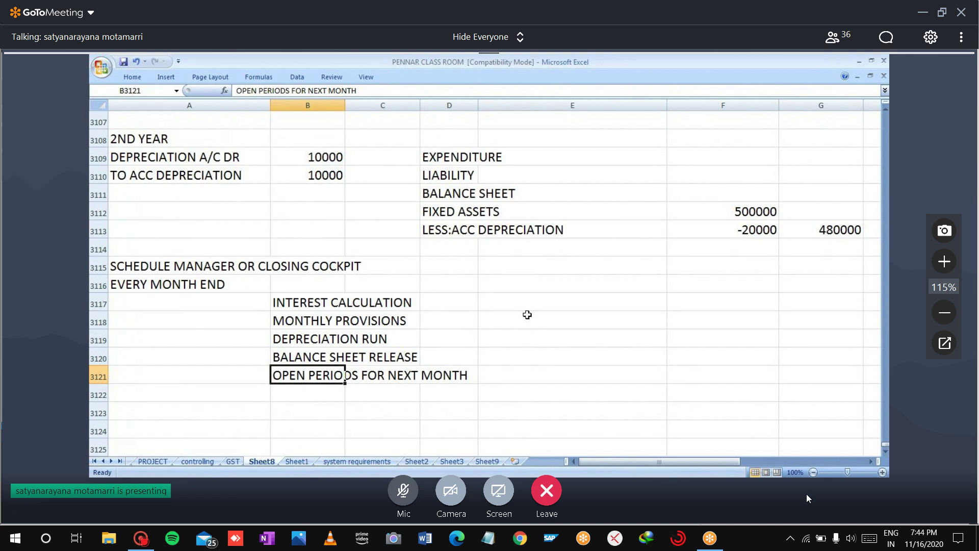
{"action": "key", "text": "Up"}
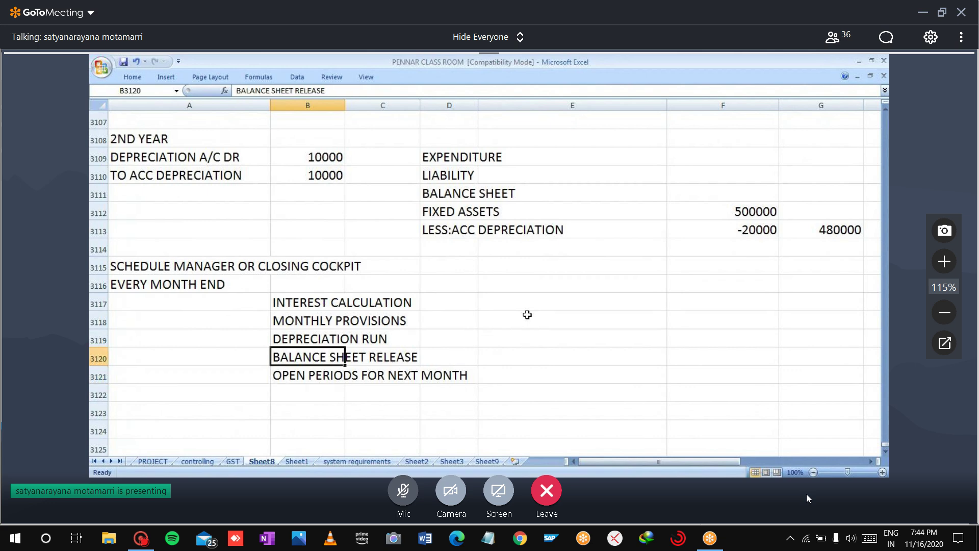
{"action": "key", "text": "Up"}
{"action": "key", "text": "Up"}
{"action": "key", "text": "Up"}
{"action": "key", "text": "Down"}
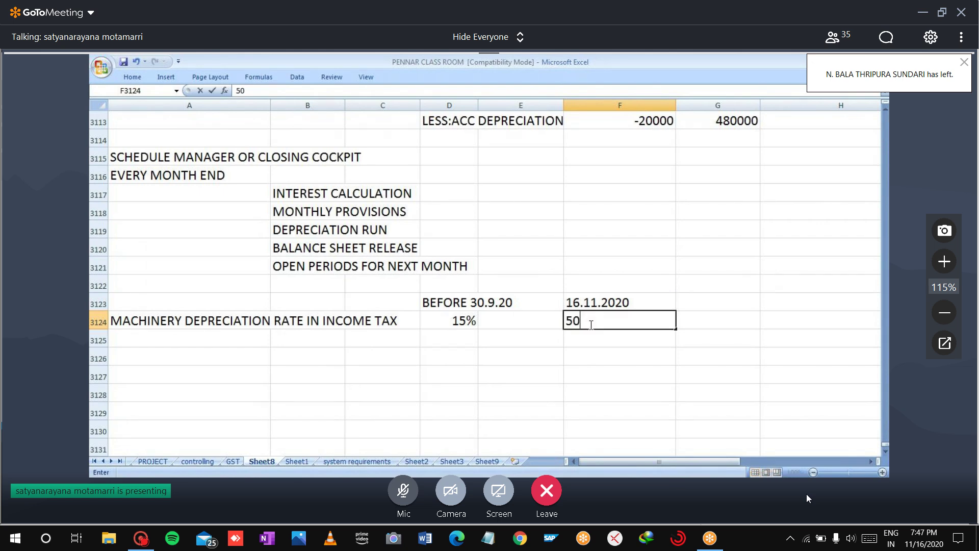
Complete the entry in cell F3124 as 50% OF 15% and enter 7.50% in cell F3125
{"action": "type", "text": "1"}
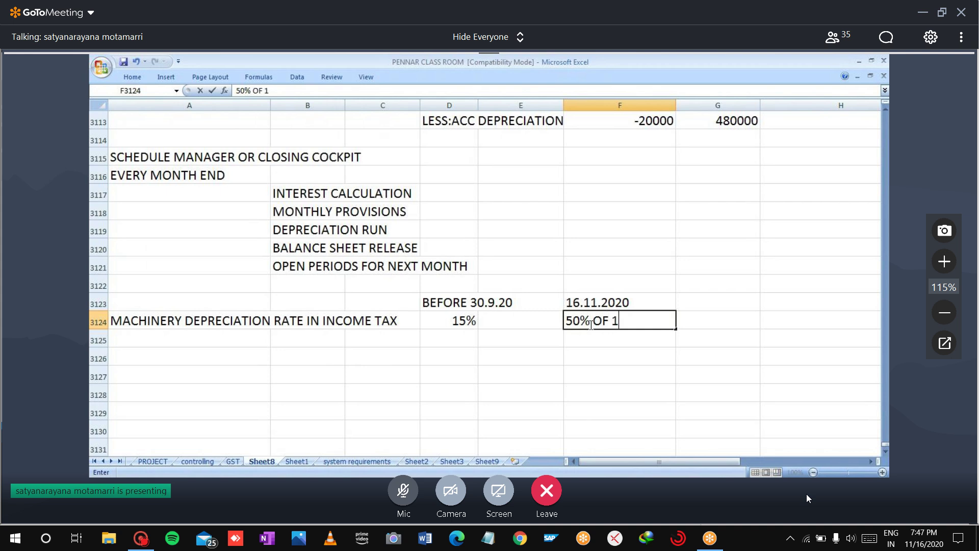
{"action": "type", "text": "5%"}
{"action": "key", "text": "Return"}
{"action": "type", "text": "7"}
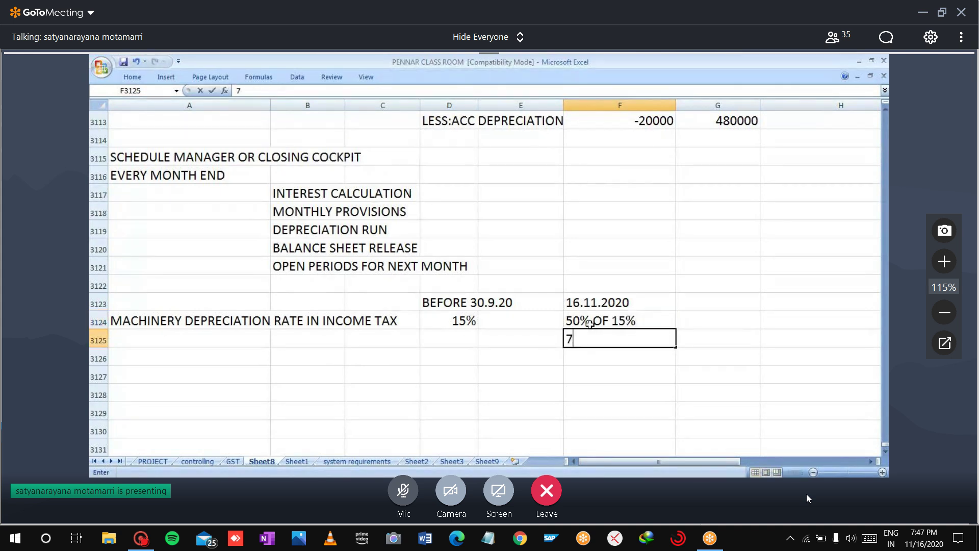
{"action": "type", "text": ".5"}
{"action": "key", "text": "Return"}
Examine the machinery income tax depreciation rates for the two capitalization dates in rows 3123 to 3125
{"action": "key", "text": "Down"}
{"action": "key", "text": "Down"}
{"action": "key", "text": "Down"}
{"action": "key", "text": "Down"}
{"action": "key", "text": "Down"}
{"action": "key", "text": "Down"}
{"action": "key", "text": "Down"}
{"action": "key", "text": "Down"}
{"action": "key", "text": "Down"}
{"action": "key", "text": "Down"}
{"action": "key", "text": "Down"}
{"action": "key", "text": "Down"}
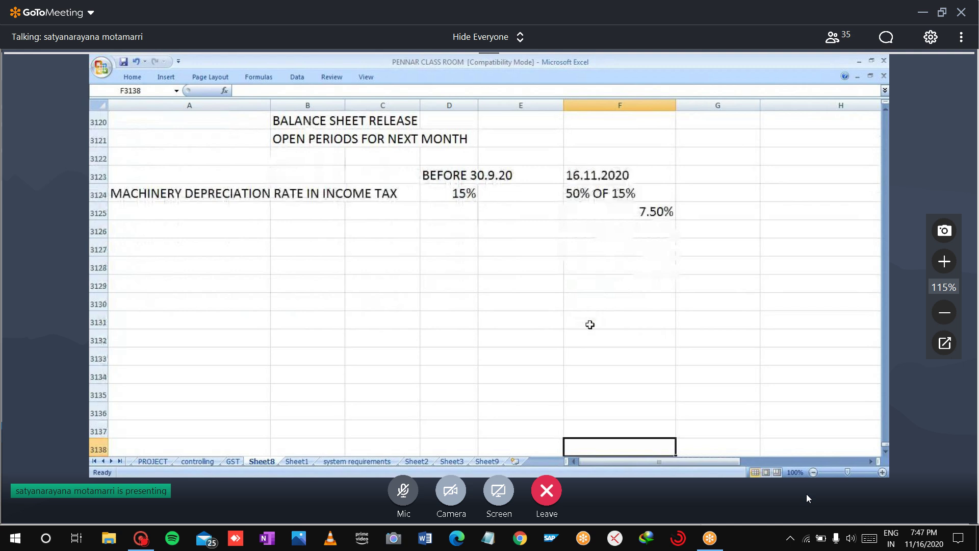
{"action": "left_click", "coordinate": [489, 211]}
{"action": "left_click_drag", "start_coordinate": [395, 179], "coordinate": [504, 227]}
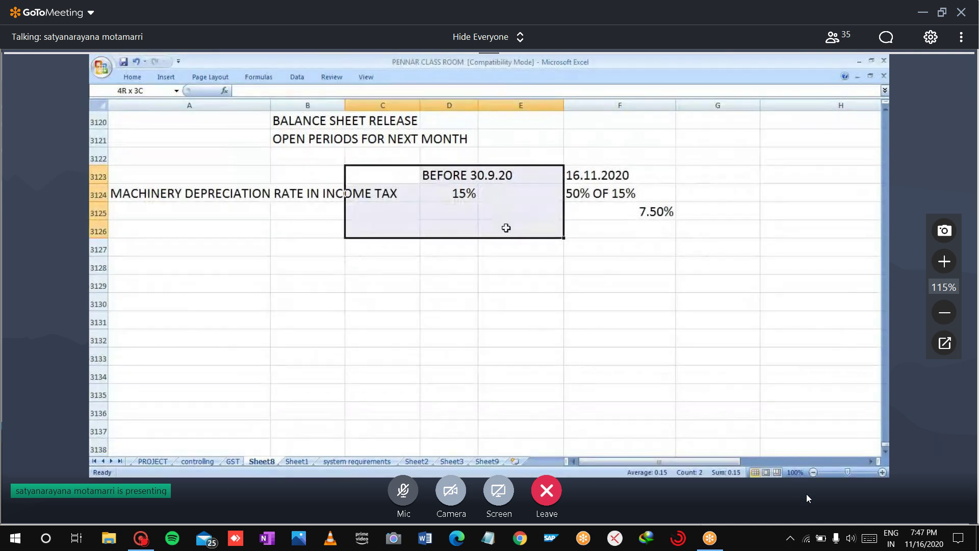
{"action": "left_click", "coordinate": [275, 210]}
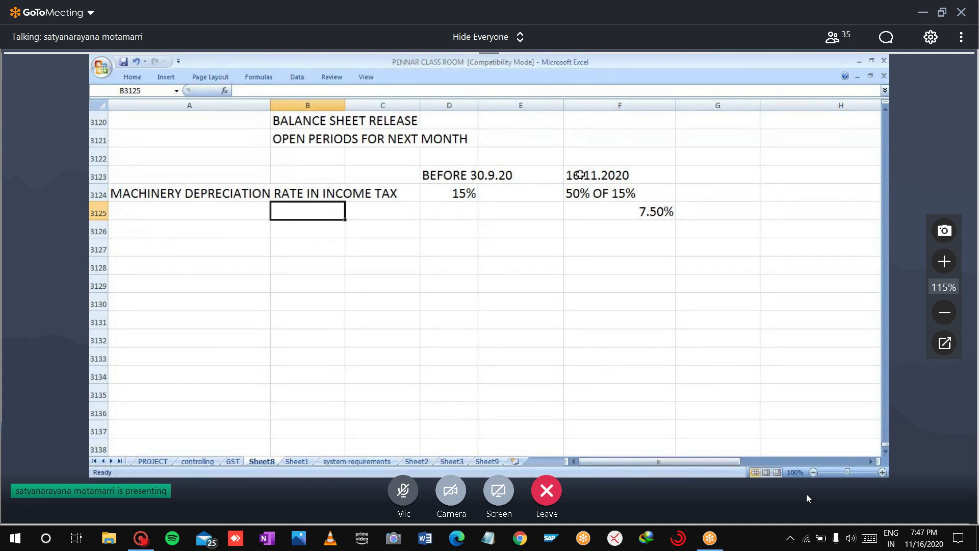
{"action": "left_click_drag", "start_coordinate": [575, 174], "coordinate": [645, 211]}
{"action": "left_click", "coordinate": [646, 244]}
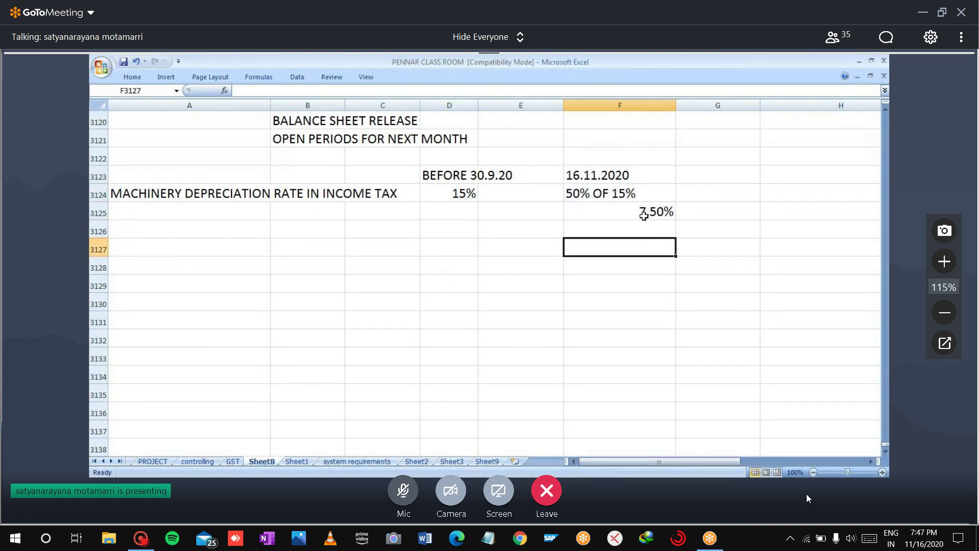
{"action": "left_click", "coordinate": [646, 212]}
Change the date in cell F3123 to 6.10.2020
{"action": "left_click", "coordinate": [590, 177]}
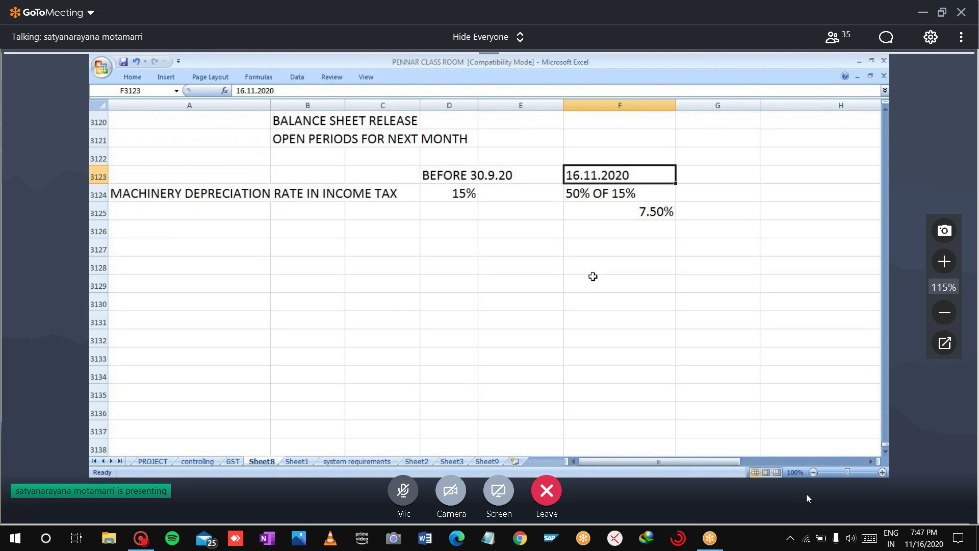
{"action": "key", "text": "F2"}
{"action": "key", "text": "Left"}
{"action": "key", "text": "Left"}
{"action": "key", "text": "Left"}
{"action": "key", "text": "Left"}
{"action": "key", "text": "Left"}
{"action": "key", "text": "Left"}
{"action": "key", "text": "Left"}
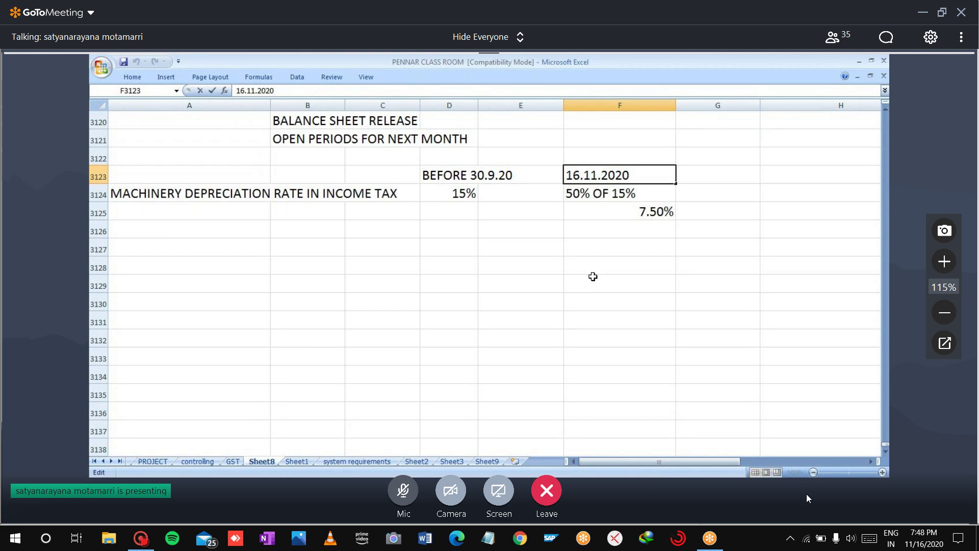
{"action": "key", "text": "Delete"}
{"action": "key", "text": "Delete"}
{"action": "type", "text": "10"}
{"action": "key", "text": "Left"}
{"action": "key", "text": "Left"}
{"action": "key", "text": "Left"}
{"action": "key", "text": "Left"}
{"action": "key", "text": "Left"}
{"action": "key", "text": "Delete"}
{"action": "key", "text": "Return"}
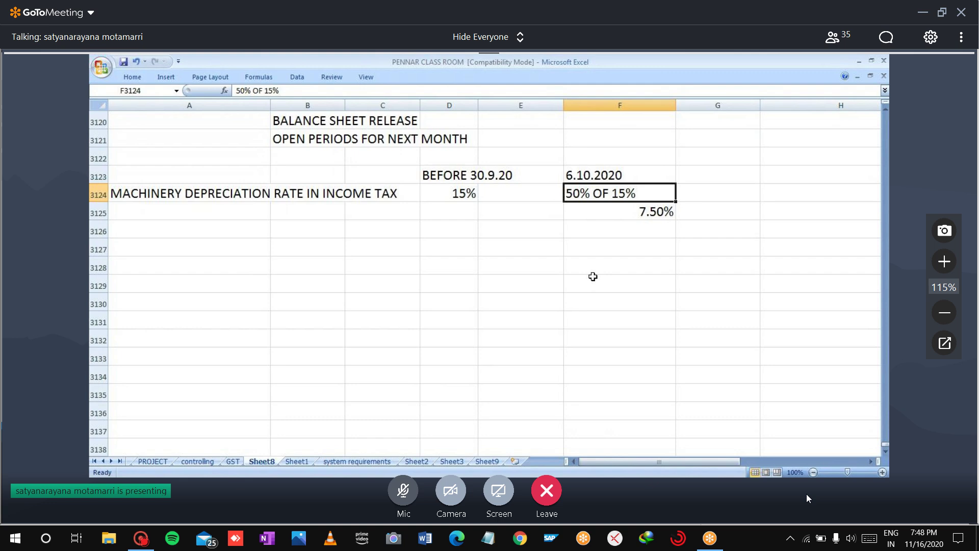
Compare the dates in row 3123 with the 15% machinery rate and switch to the FI ASSET ACCOUNTING document in Word
{"action": "double_click", "coordinate": [590, 175]}
{"action": "left_click", "coordinate": [466, 178]}
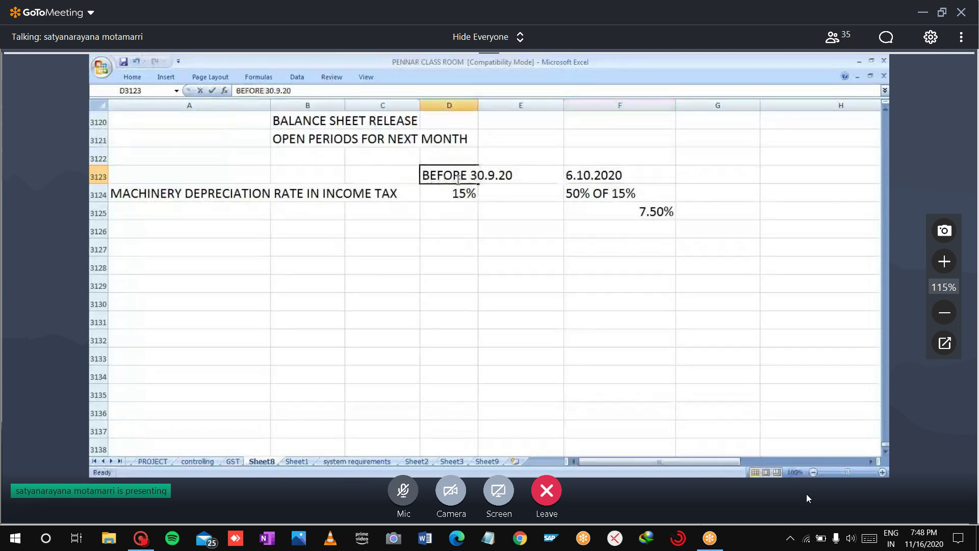
{"action": "left_click", "coordinate": [461, 211]}
{"action": "left_click", "coordinate": [582, 178]}
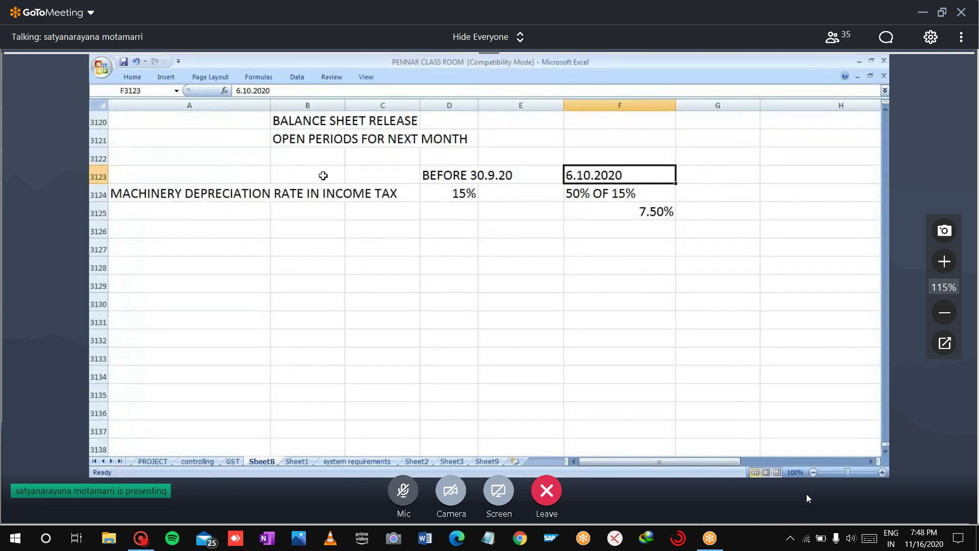
{"action": "left_click", "coordinate": [468, 189]}
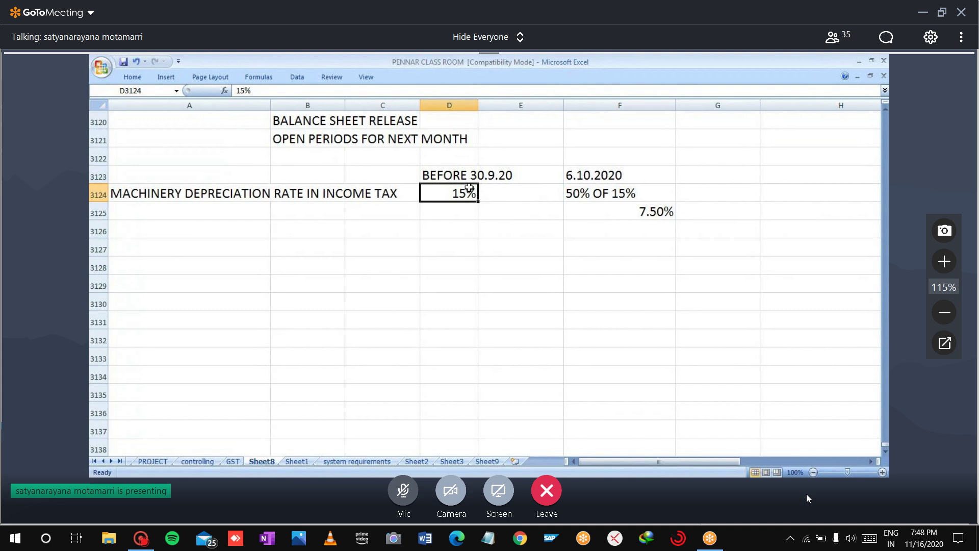
{"action": "key", "text": "alt+Tab"}
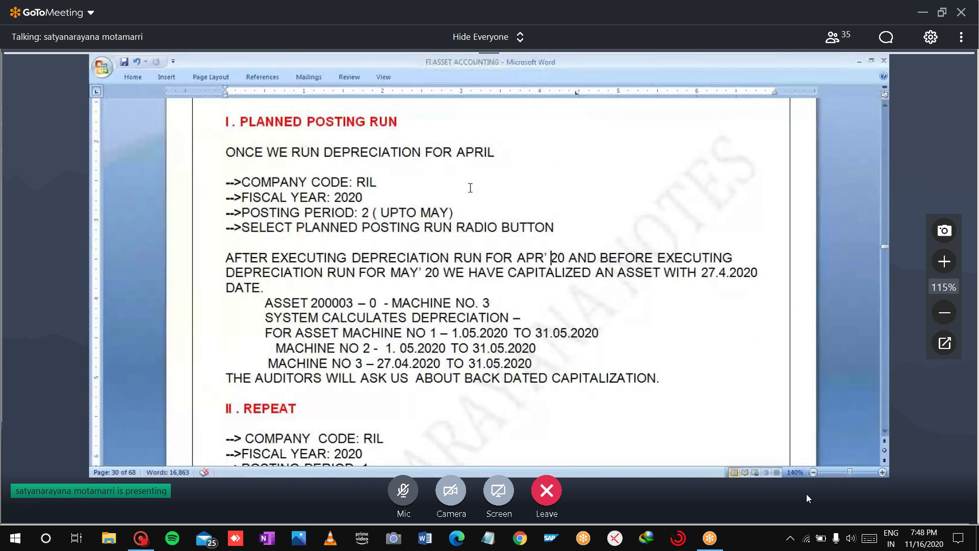